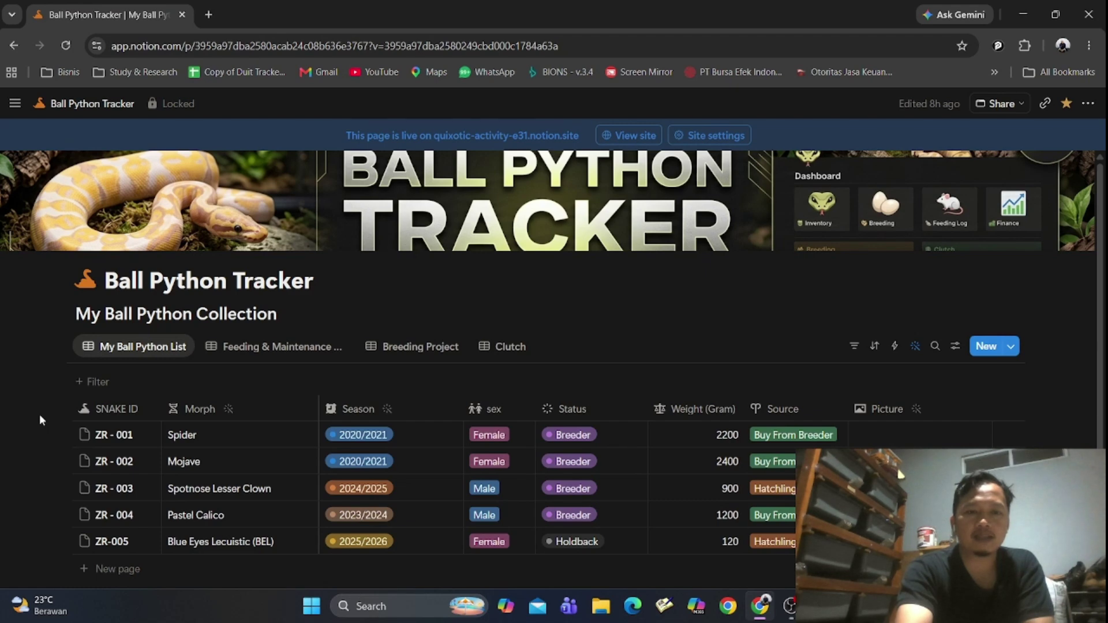
# Step: Examine the sex and Status options of snake ZR - 001 and the Picture field of ZR - 003 in the collection list
pyautogui.scroll(-1, 40, 416)
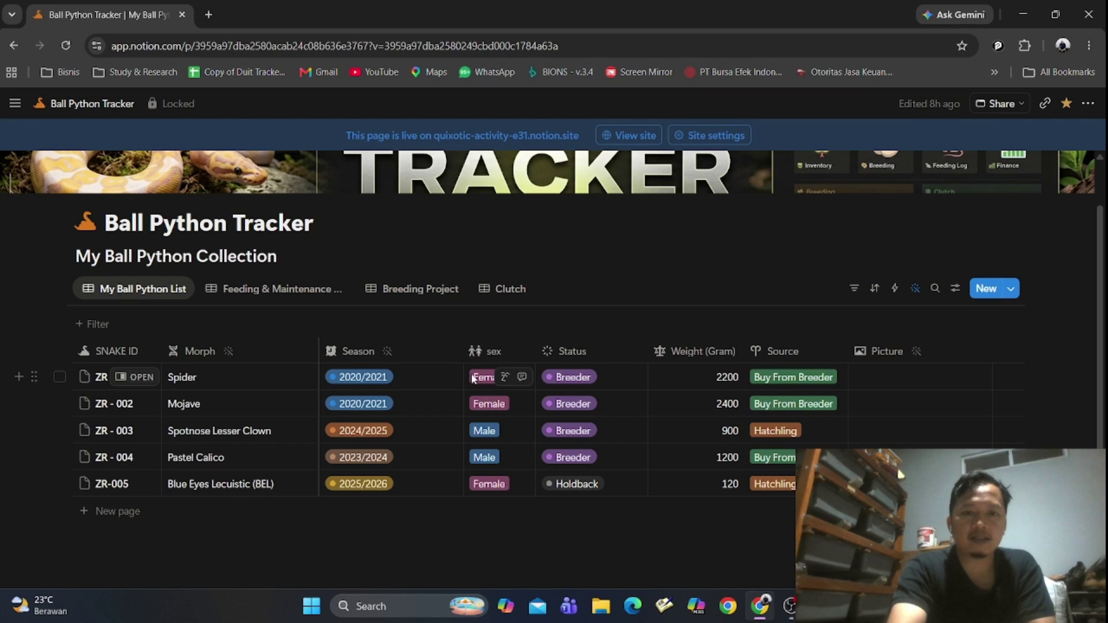
pyautogui.click(491, 385)
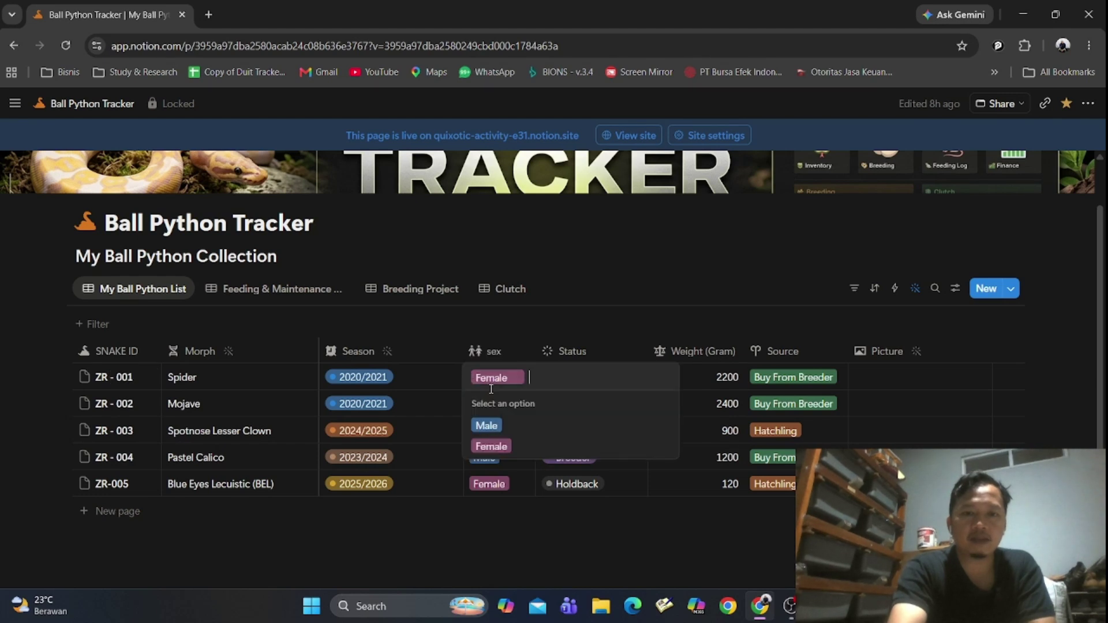
pyautogui.click(591, 331)
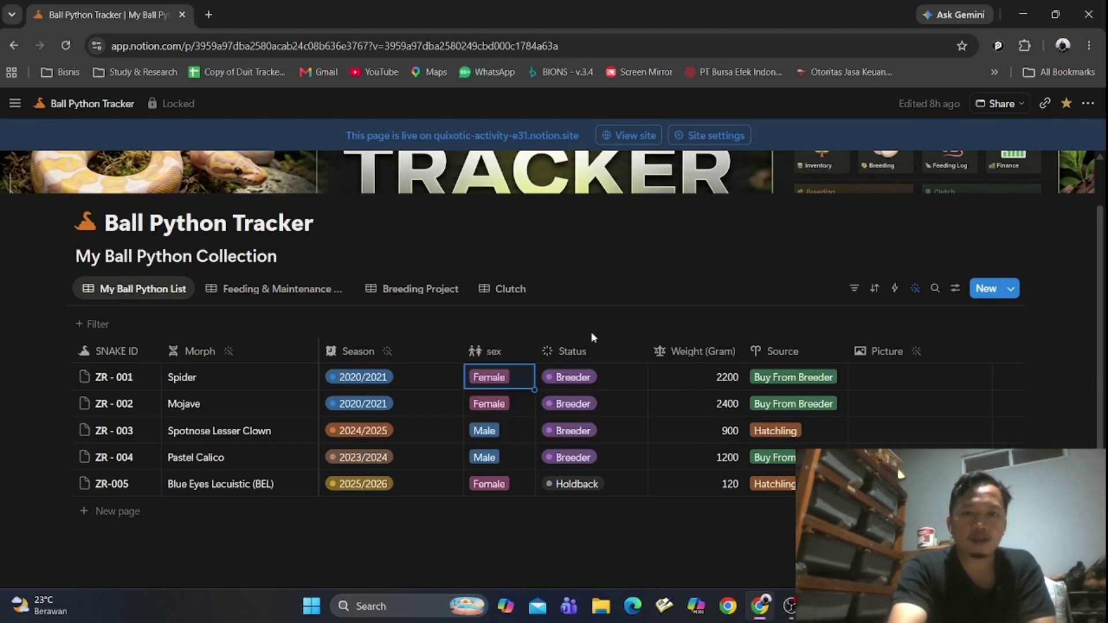
pyautogui.click(593, 383)
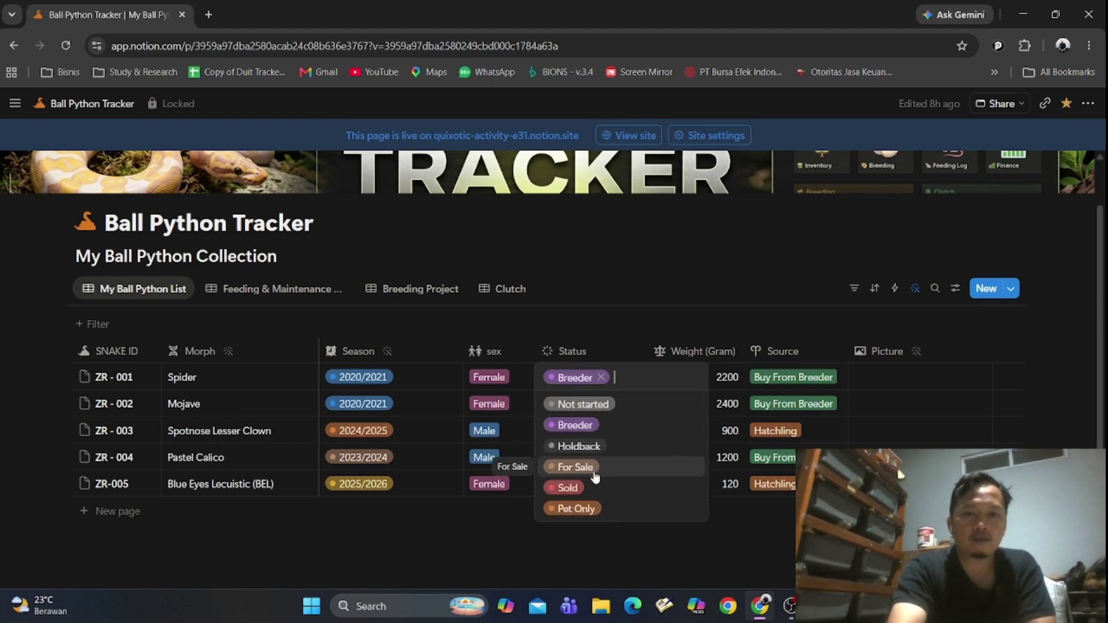
pyautogui.click(603, 326)
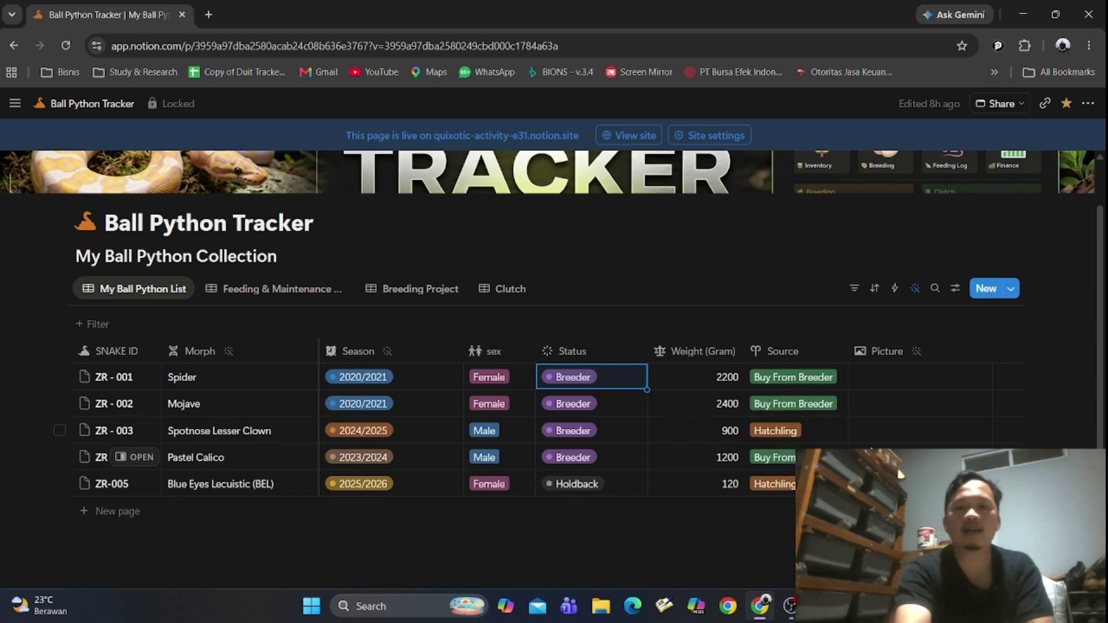
pyautogui.click(918, 423)
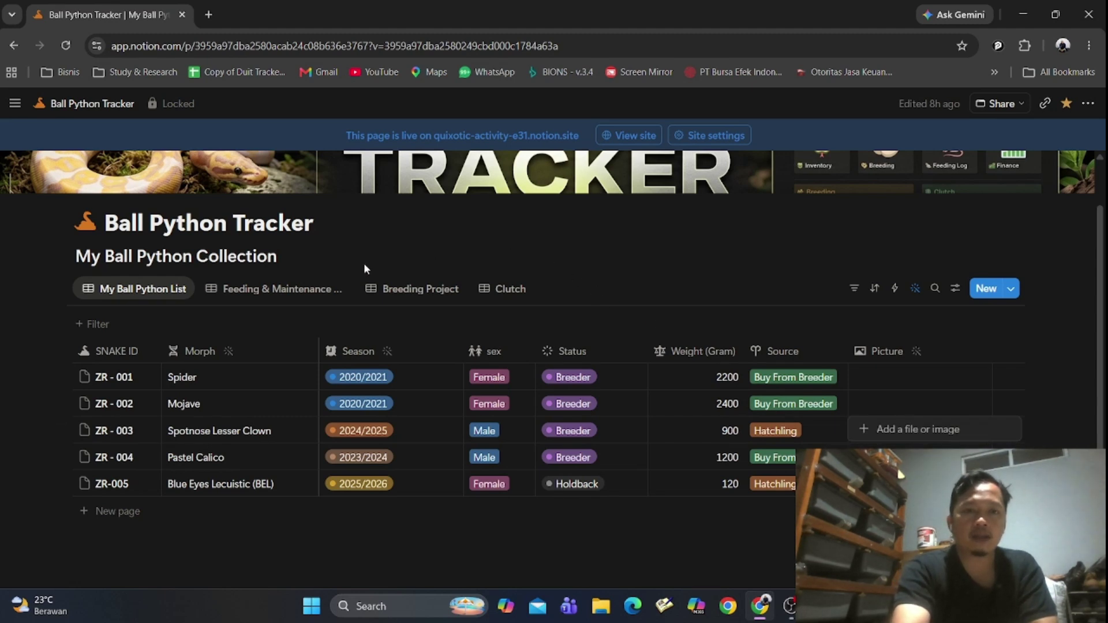
pyautogui.press('Escape')
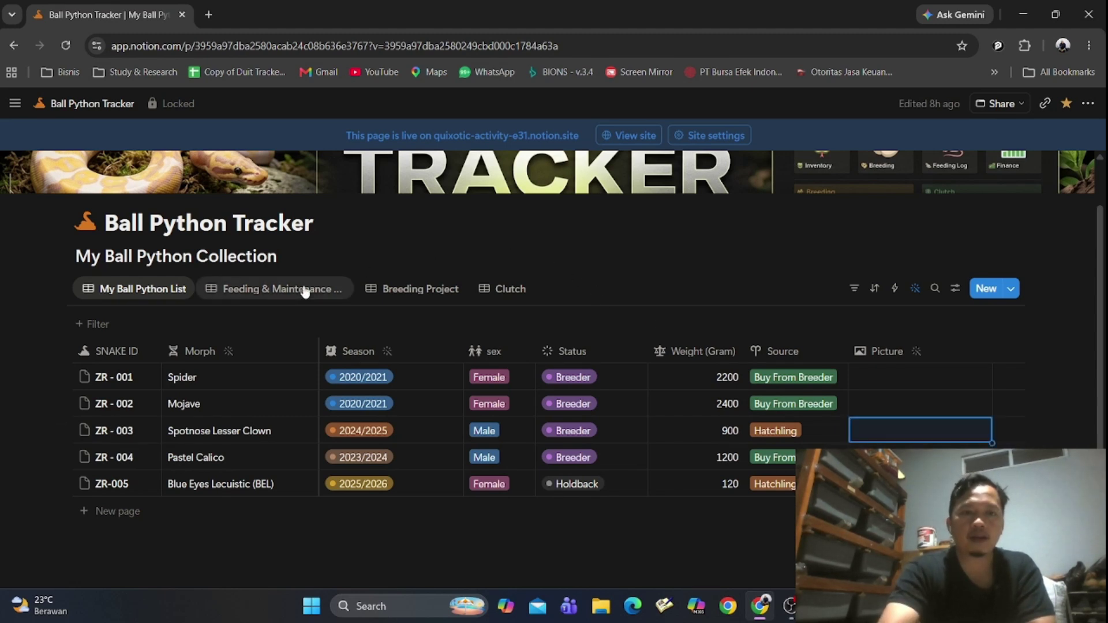
pyautogui.press('Escape')
# Step: In the Feeding & Maintenance view, replace the snake linked to record 1 with ZR - 004
pyautogui.click(305, 289)
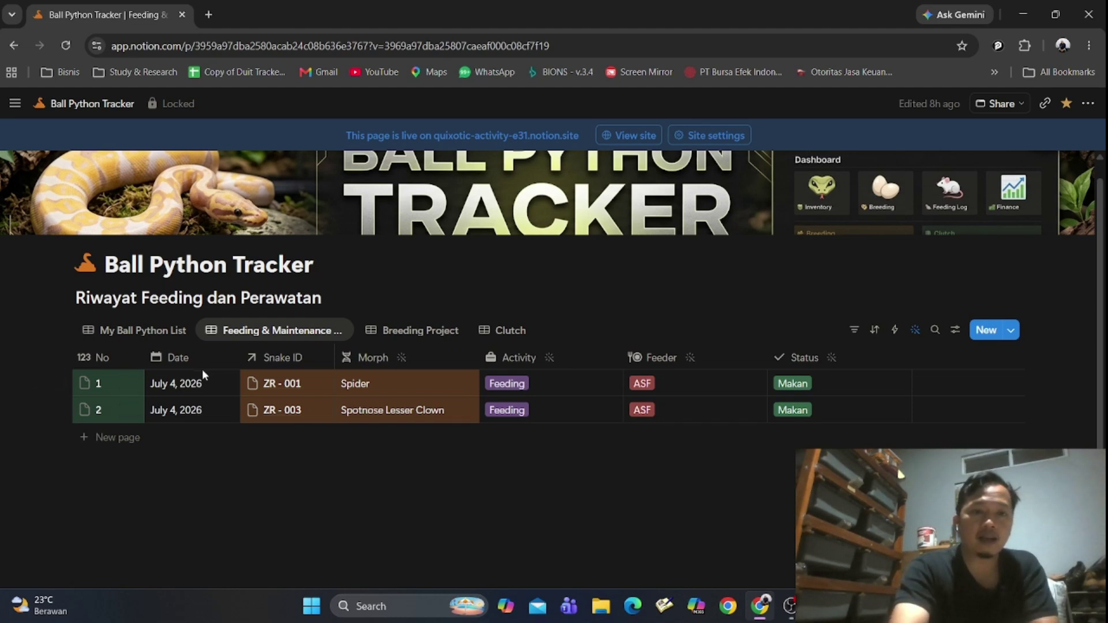
pyautogui.click(279, 387)
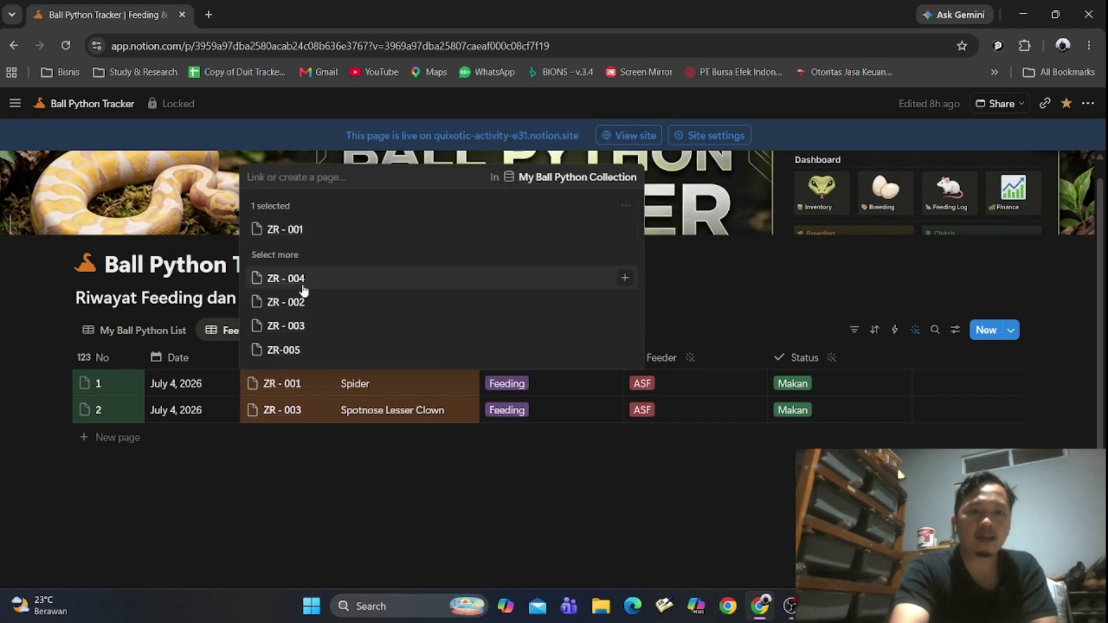
pyautogui.click(302, 283)
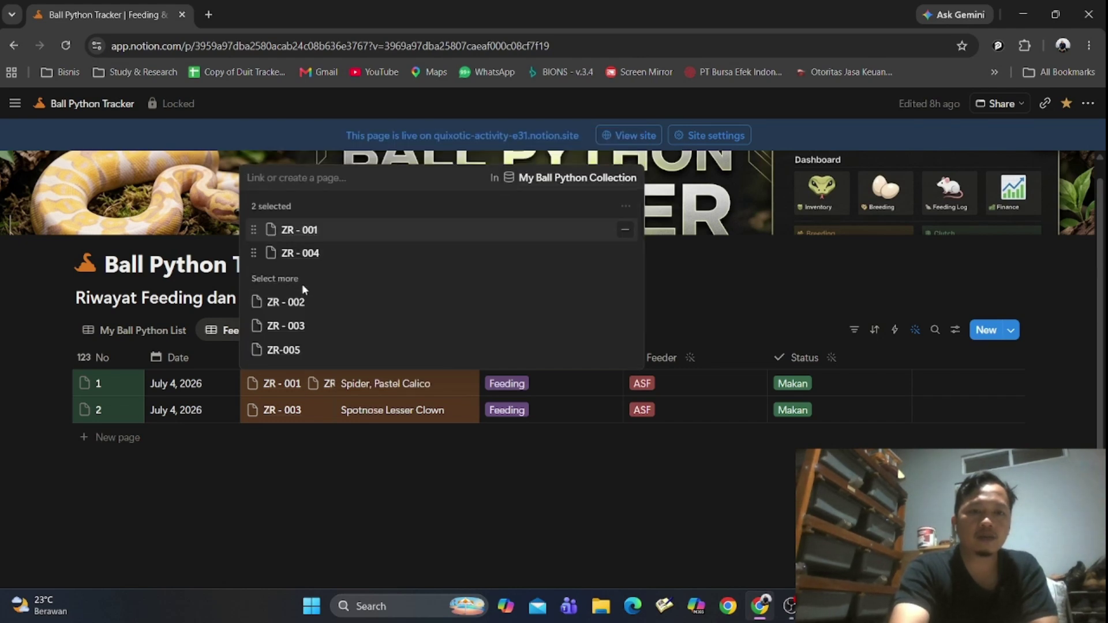
pyautogui.click(398, 452)
pyautogui.click(306, 383)
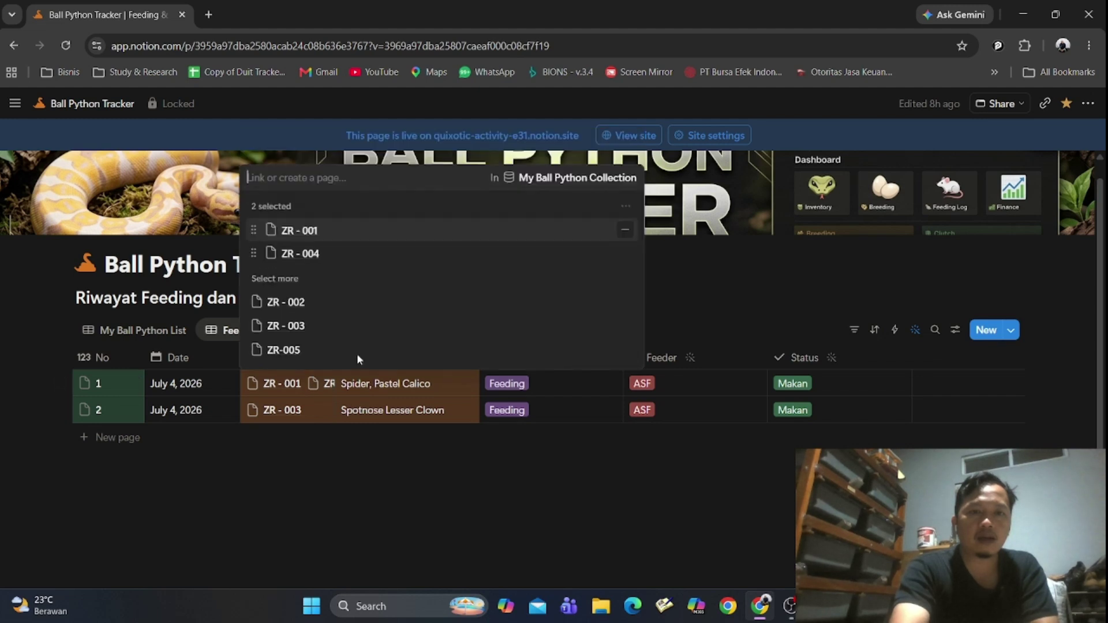
pyautogui.click(629, 232)
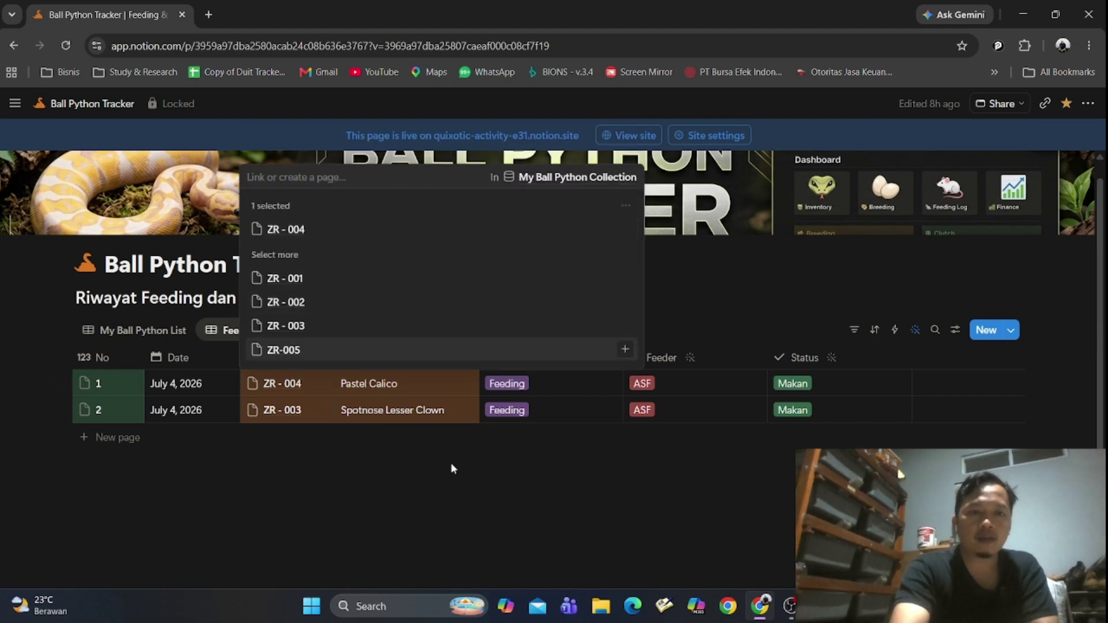
pyautogui.click(434, 502)
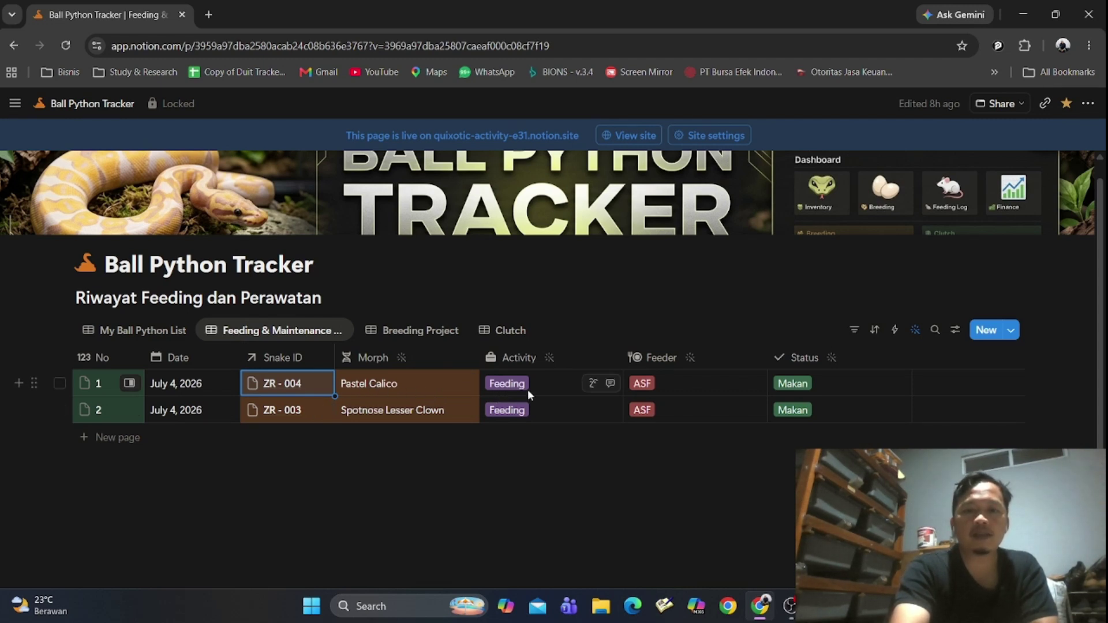
# Step: Examine the available Activity, Feeder and Status options for feeding record 1
pyautogui.click(562, 383)
pyautogui.click(561, 382)
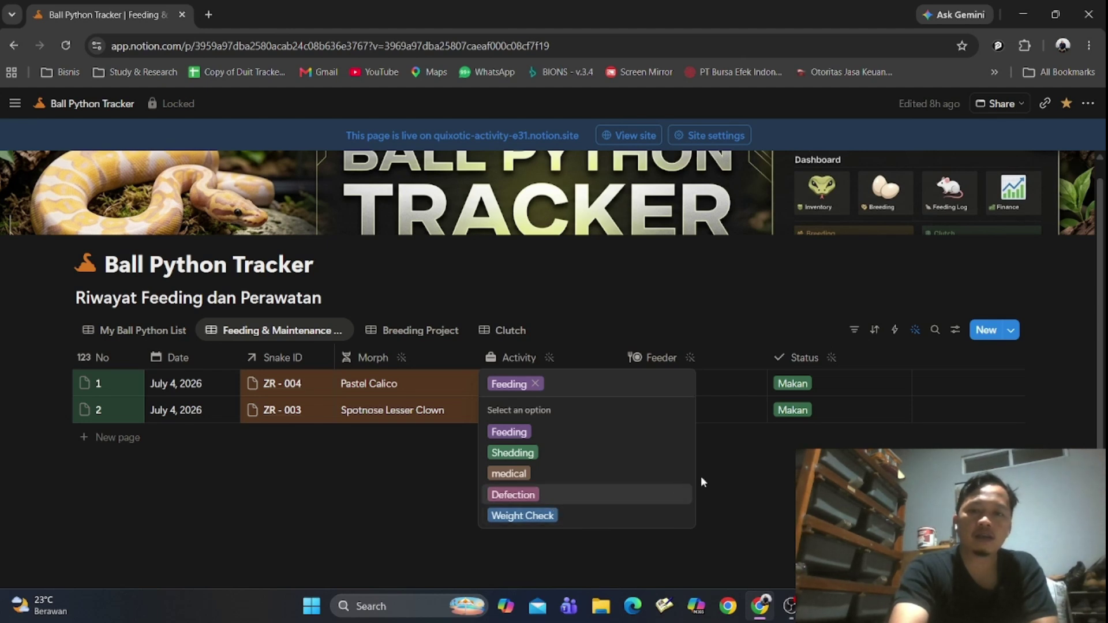
pyautogui.press('Escape')
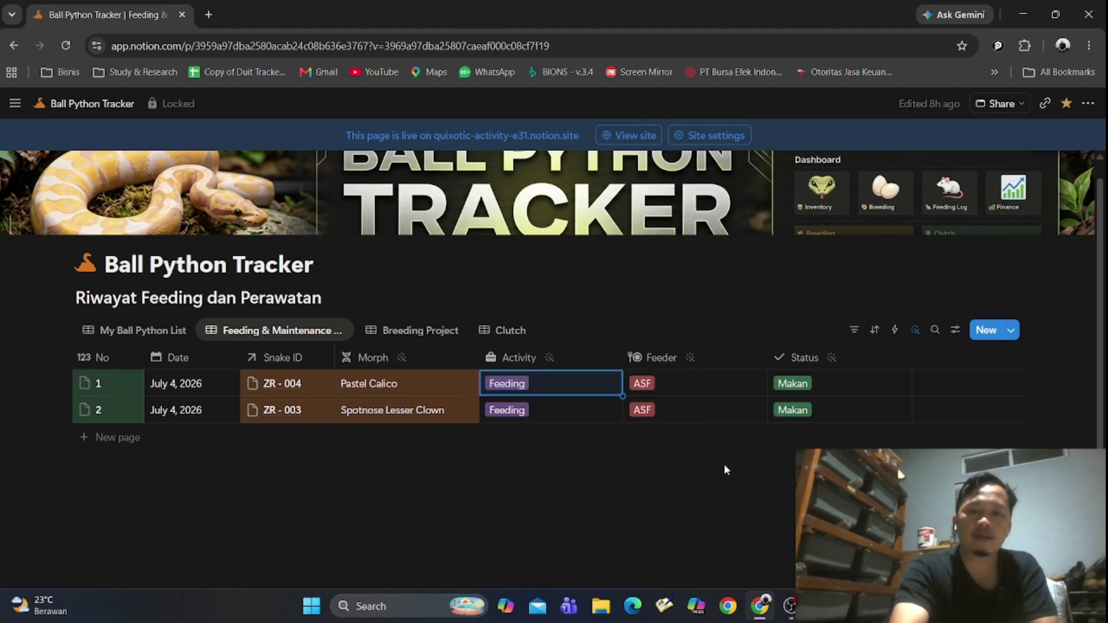
pyautogui.click(651, 386)
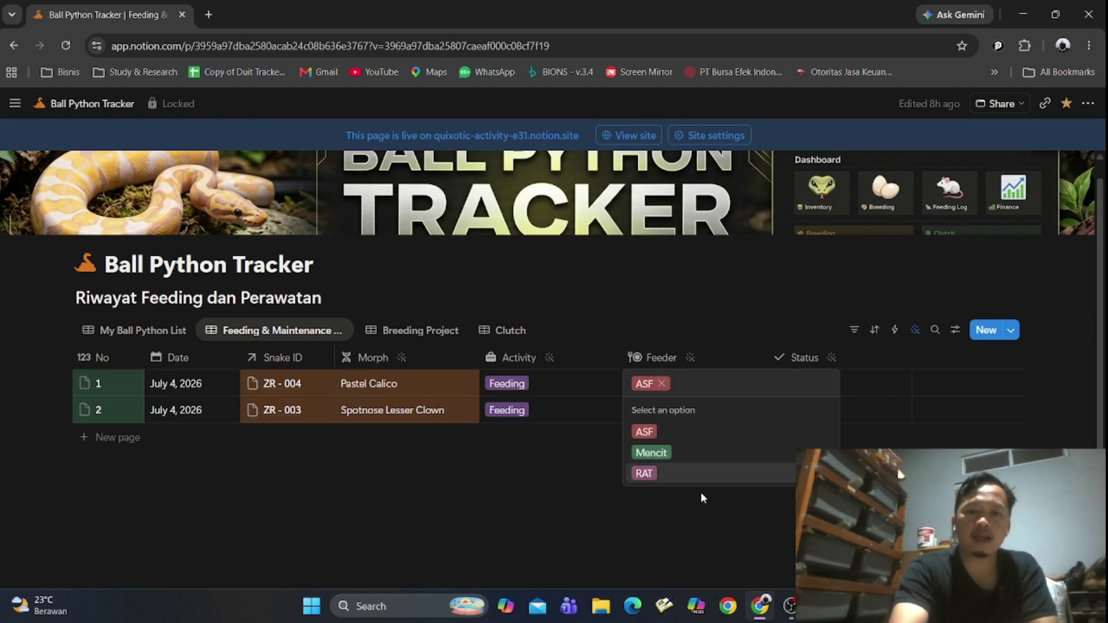
pyautogui.press('Escape')
pyautogui.click(838, 374)
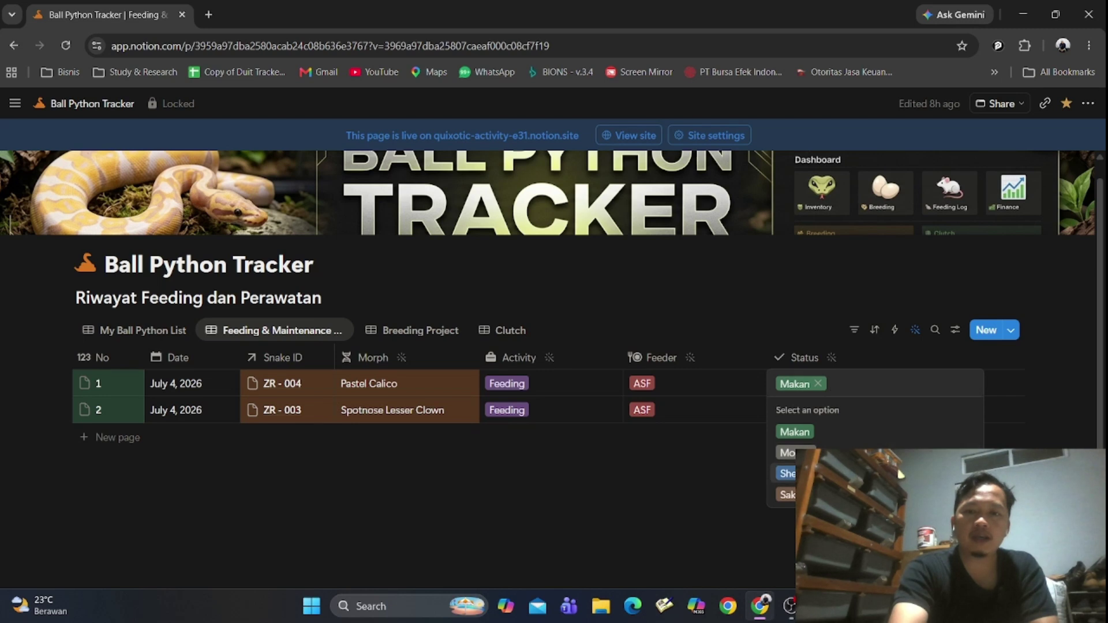
pyautogui.press('Escape')
pyautogui.press('Escape')
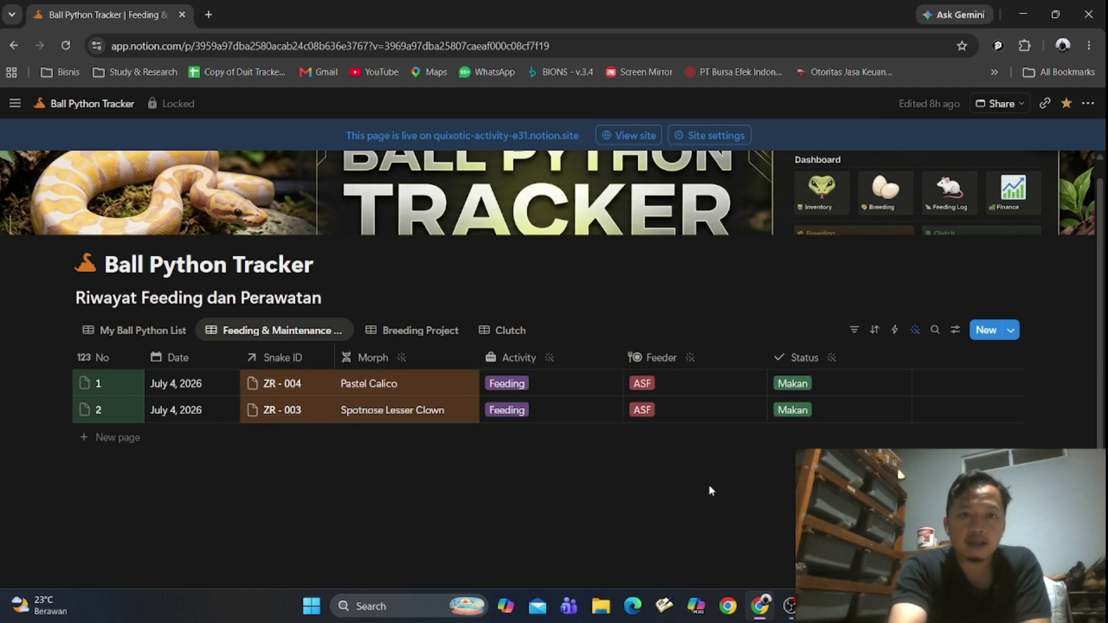
# Step: Open the Breeding Project view and examine the Status Pairing and Female Status options of pairing PB - 001
pyautogui.click(423, 327)
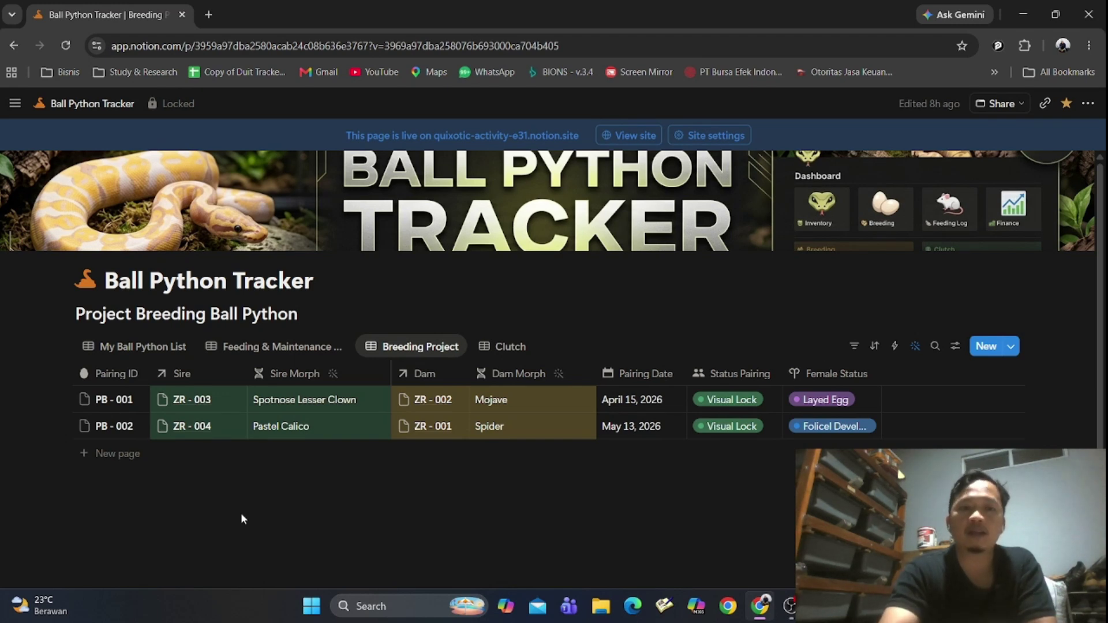
pyautogui.moveTo(111, 408)
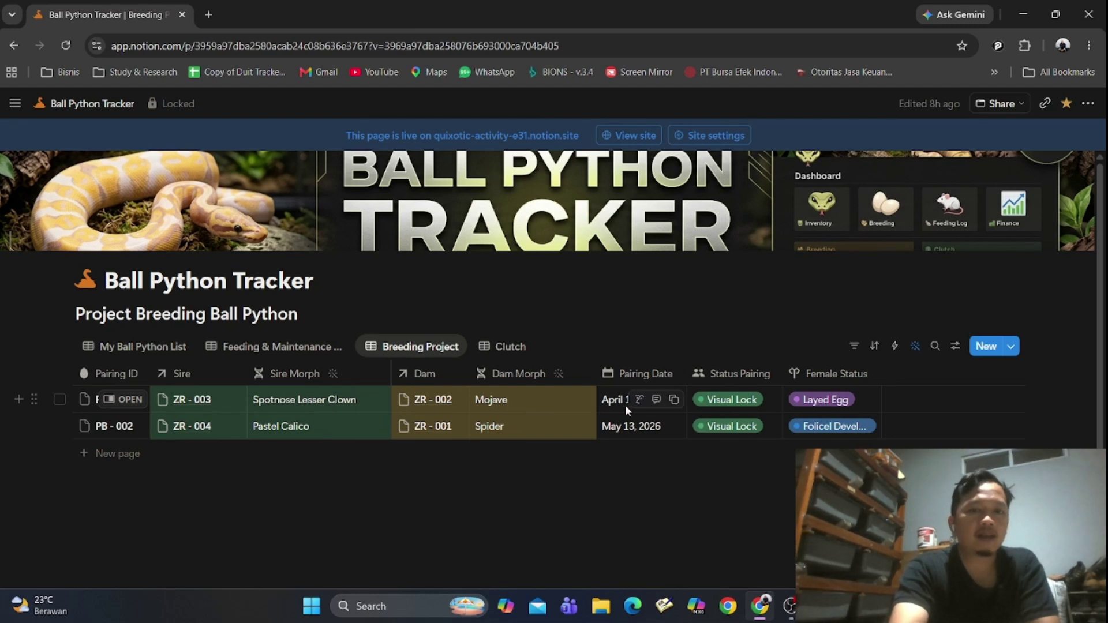
pyautogui.click(715, 407)
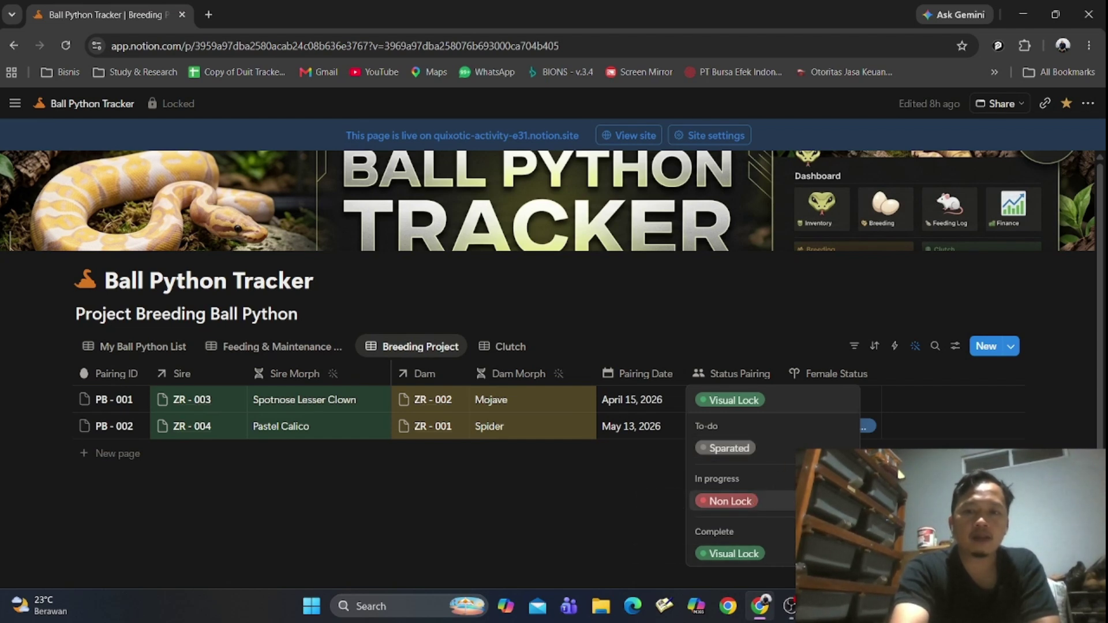
pyautogui.press('Escape')
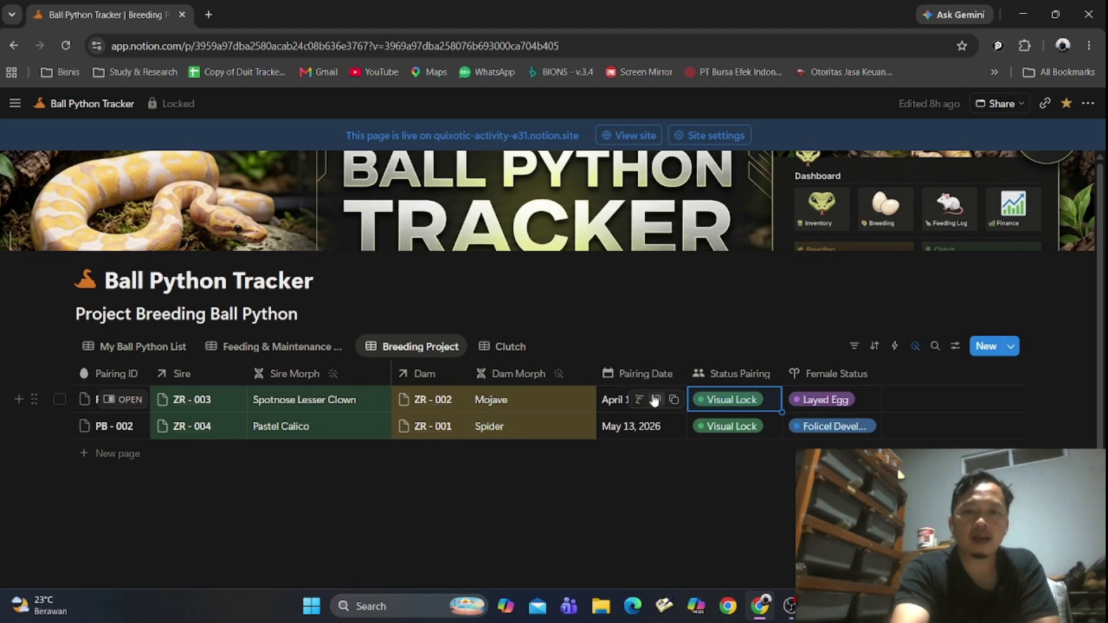
pyautogui.click(821, 400)
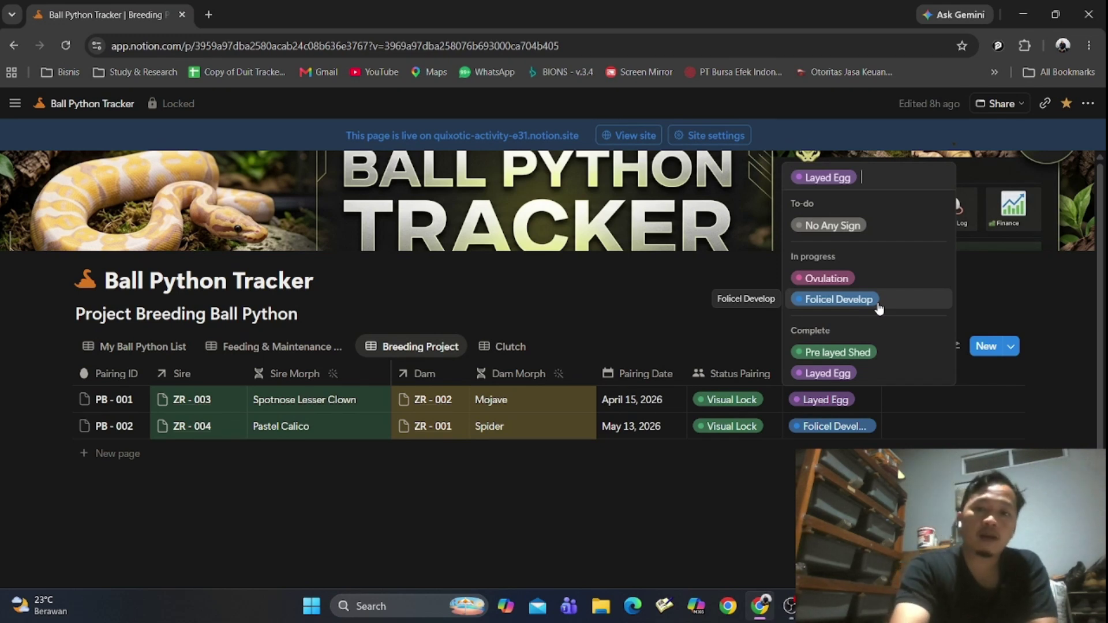
pyautogui.click(862, 372)
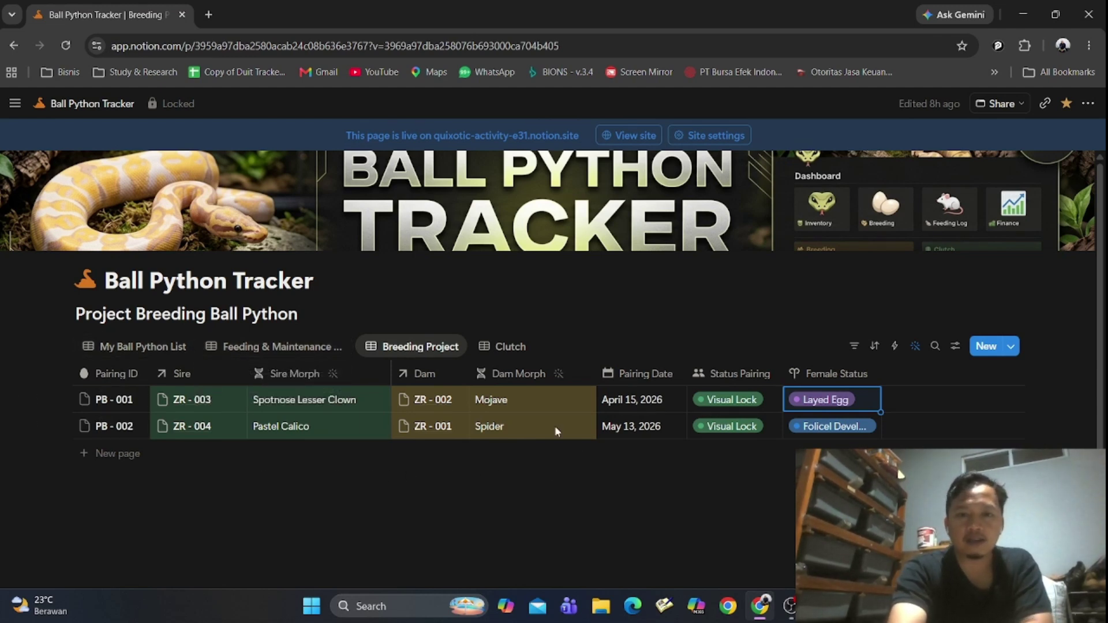
# Step: Open the Clutch view and inspect the Lay Date and the Hatch Prediction formula of clutch CL - 01
pyautogui.click(515, 350)
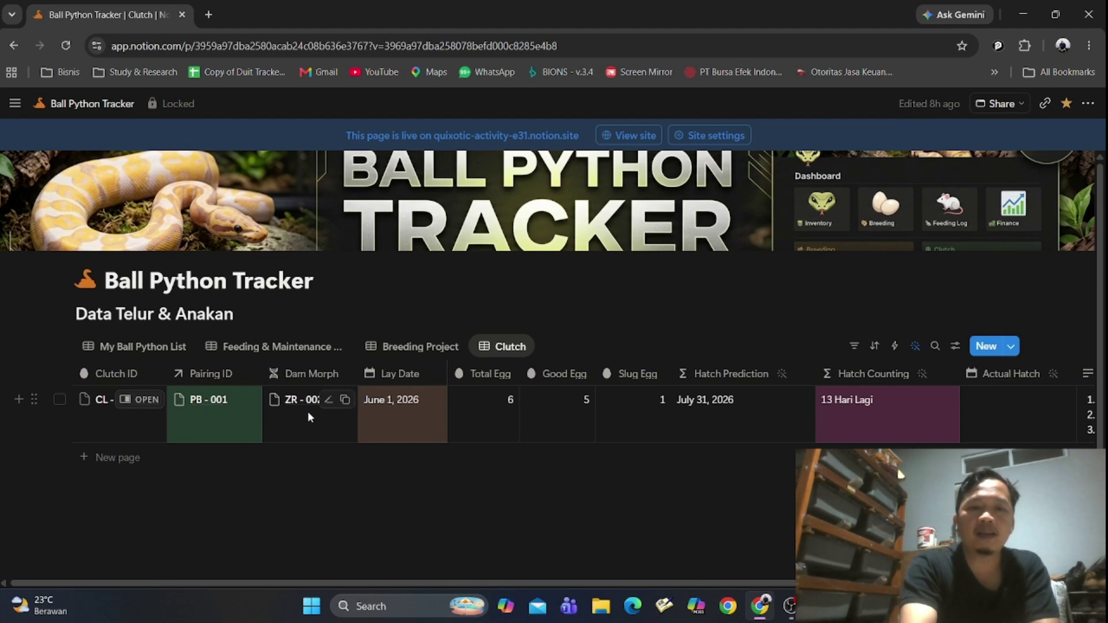
pyautogui.click(411, 422)
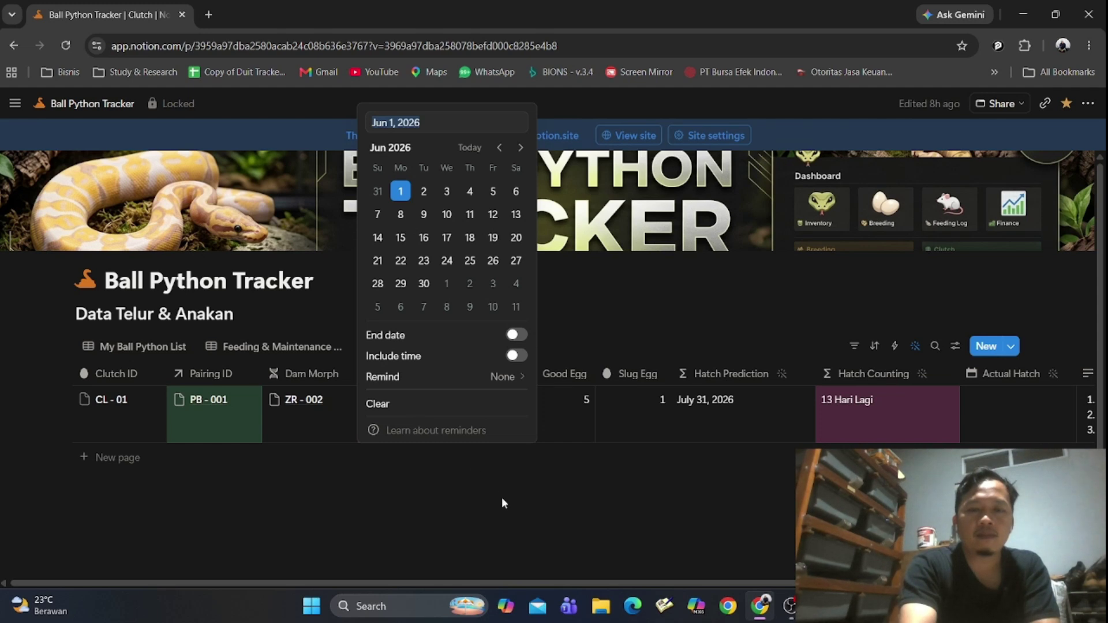
pyautogui.press('Escape')
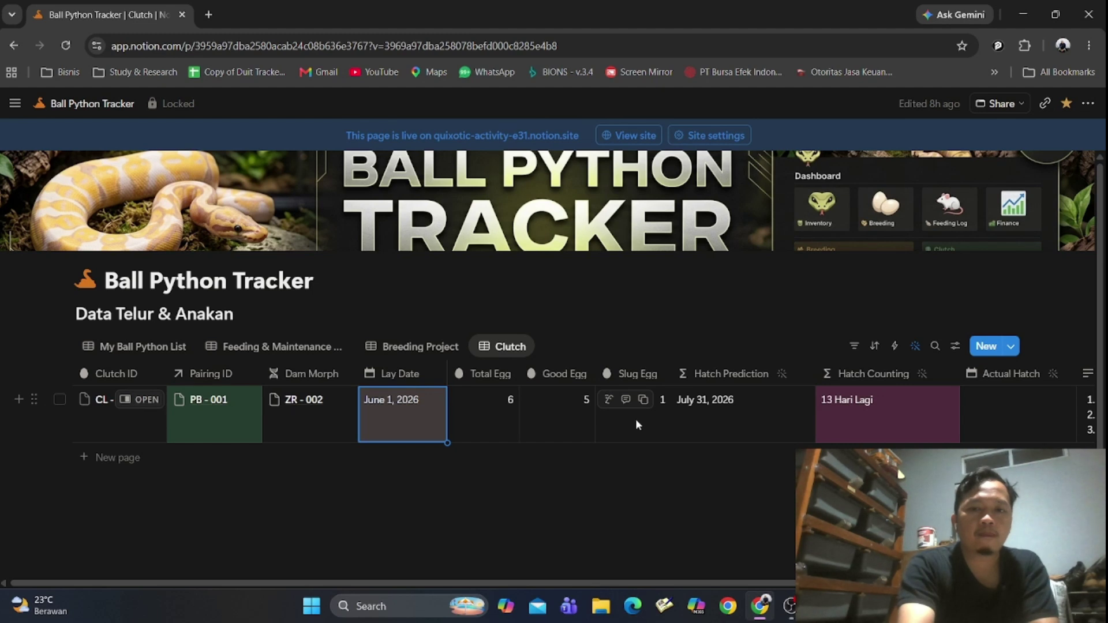
pyautogui.click(717, 425)
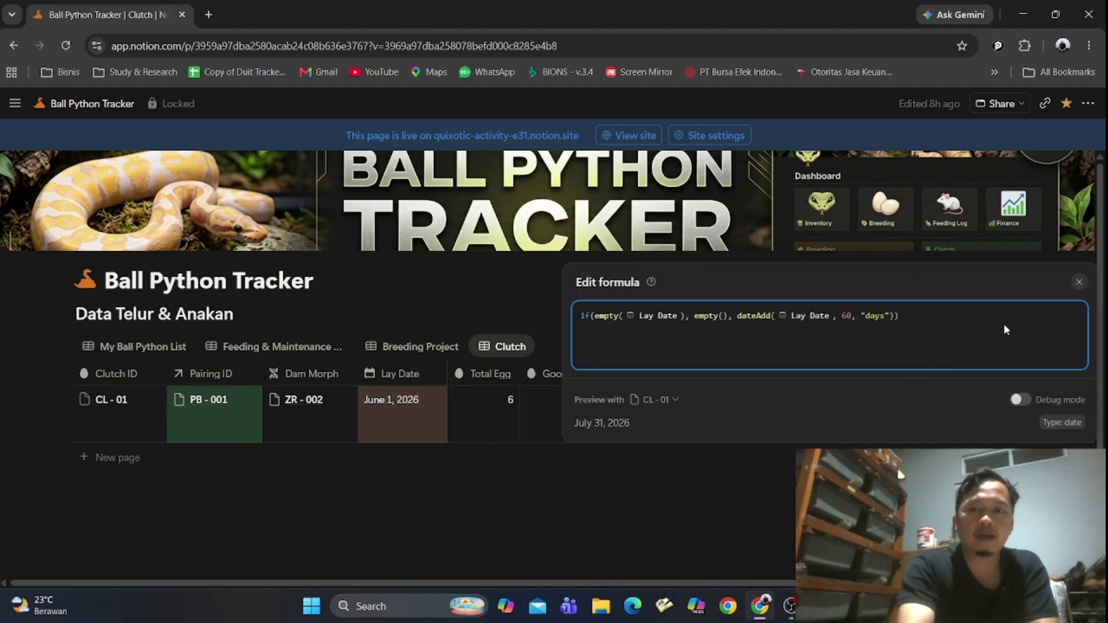
pyautogui.click(1078, 283)
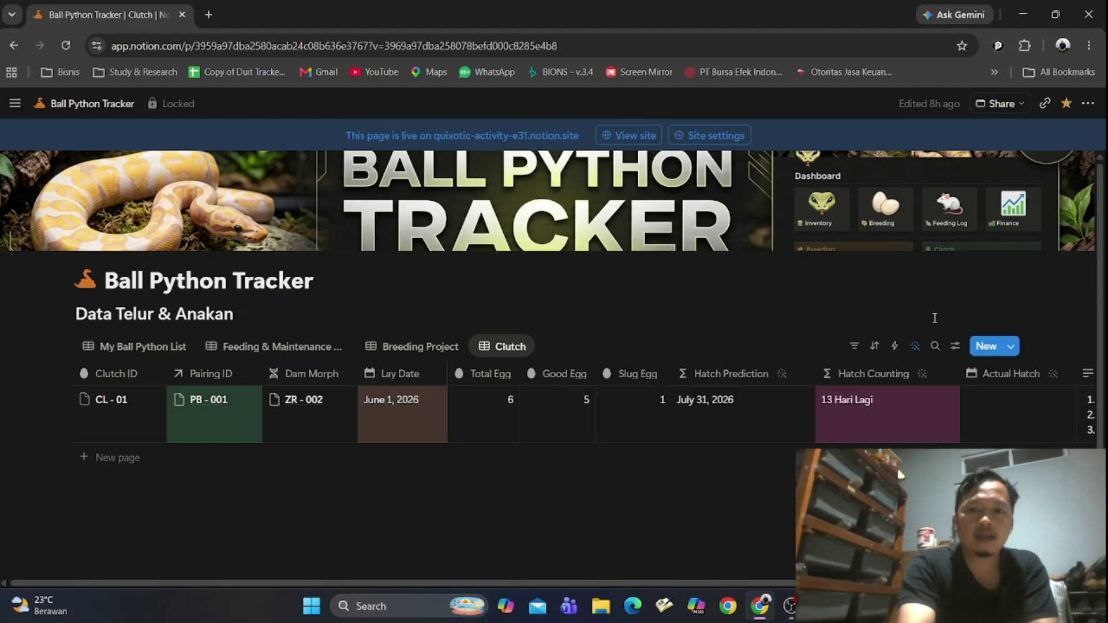
pyautogui.click(756, 401)
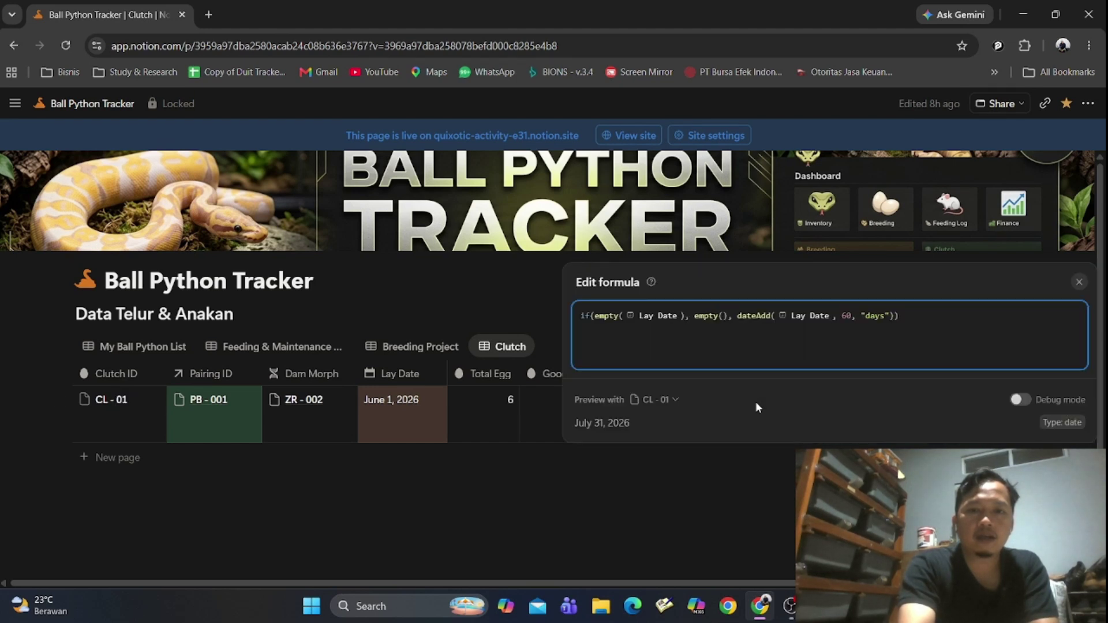
pyautogui.click(1077, 284)
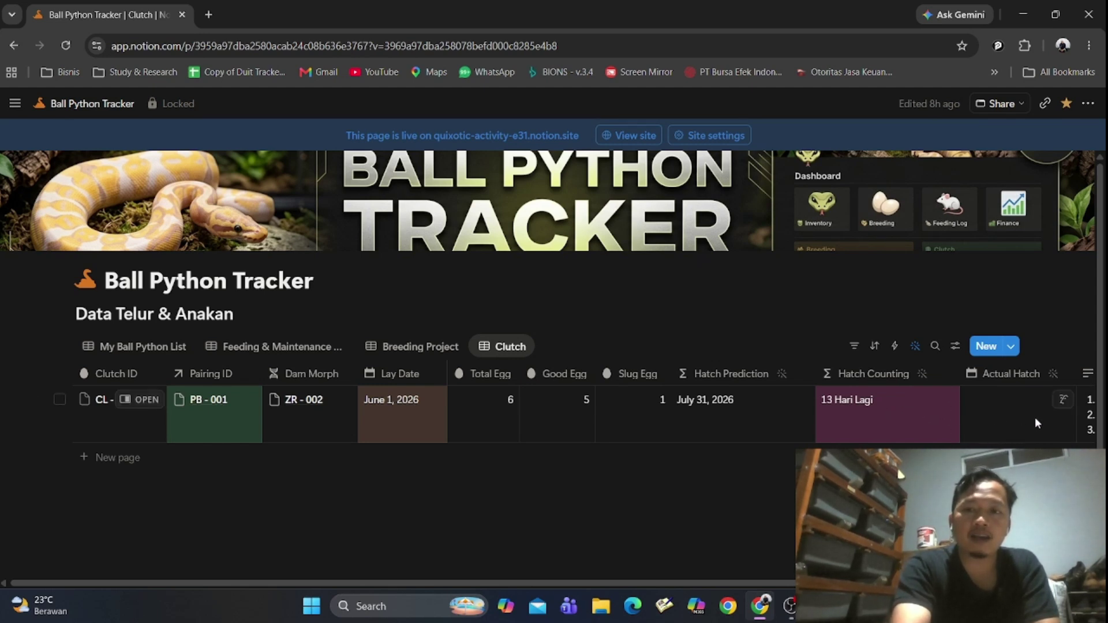
# Step: Review the clutch's Hasil Anakan entries, check them against My Ball Python List, and return to the Clutch view
pyautogui.hscroll(5, 1034, 417)
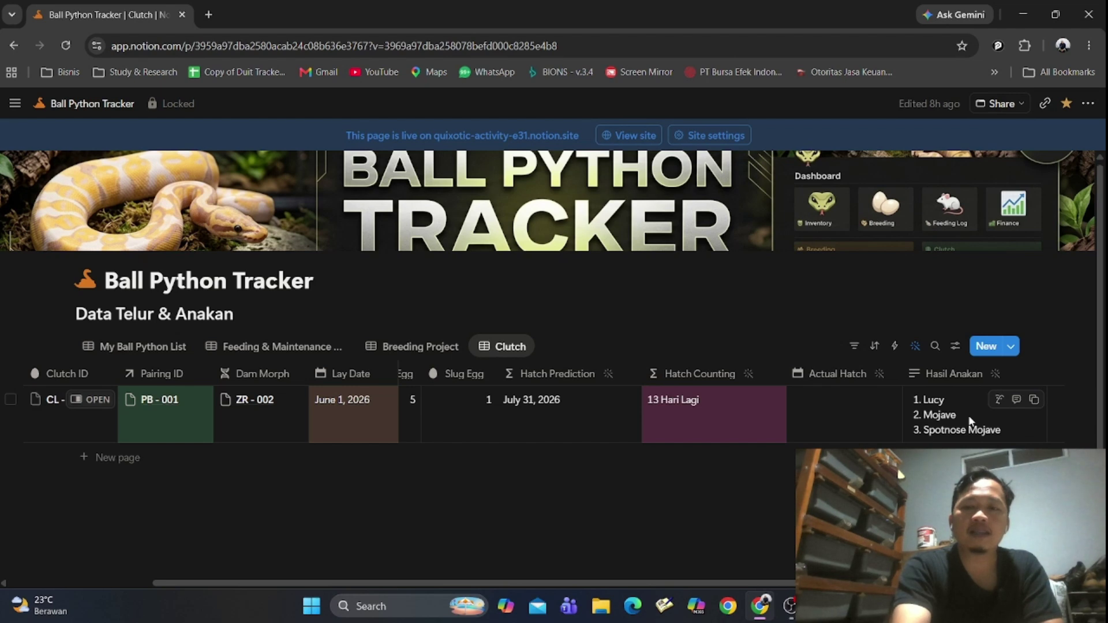
pyautogui.scroll(-1, 969, 419)
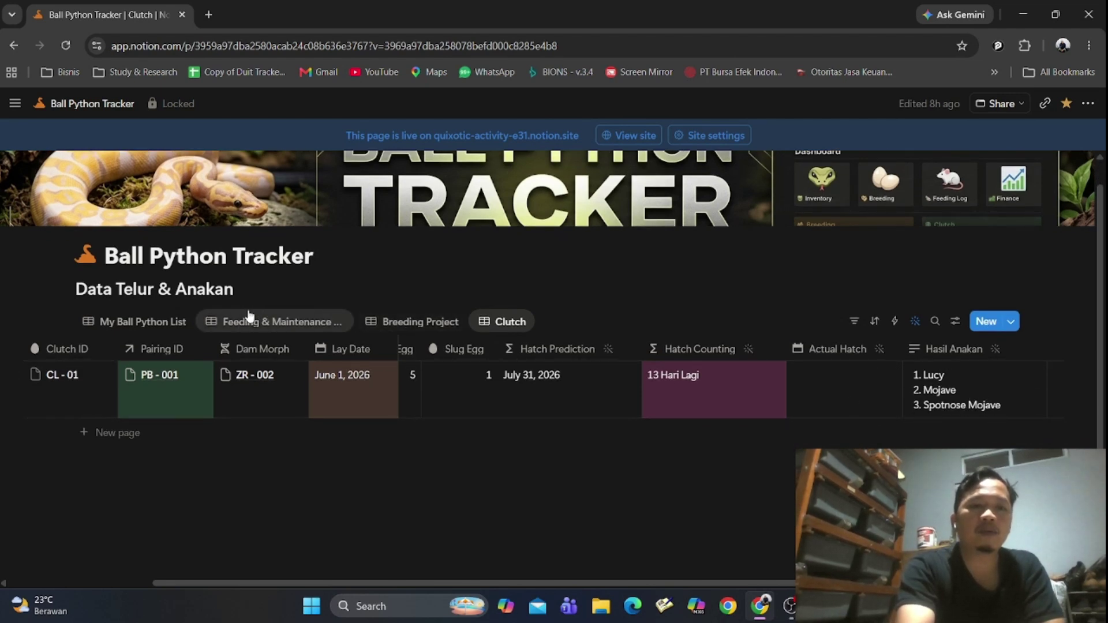
pyautogui.click(171, 328)
pyautogui.scroll(-1, 231, 463)
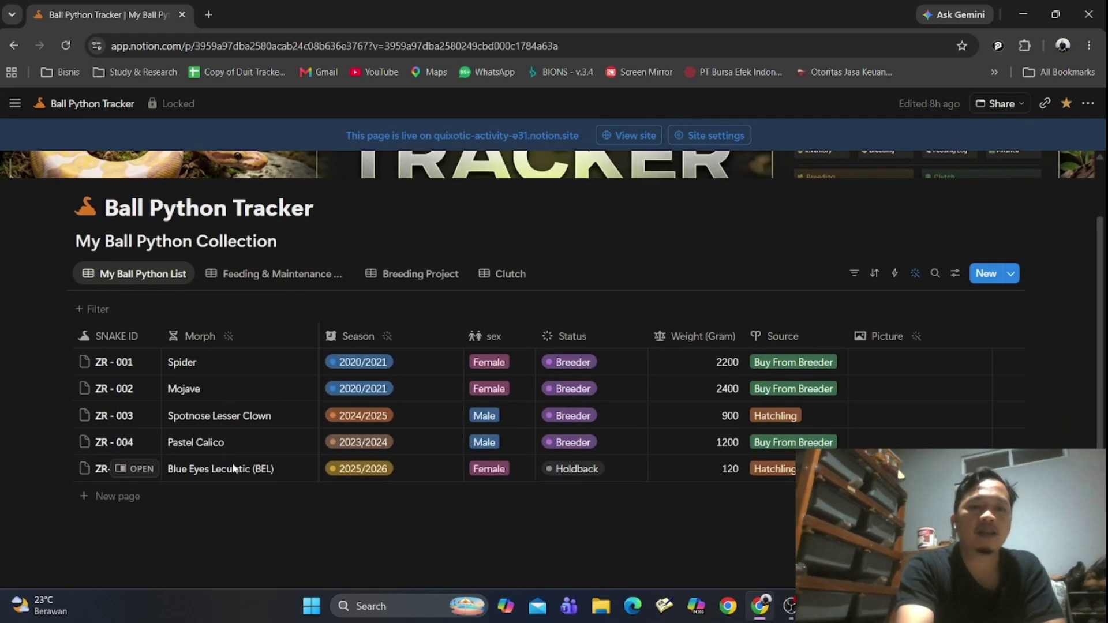
pyautogui.click(498, 273)
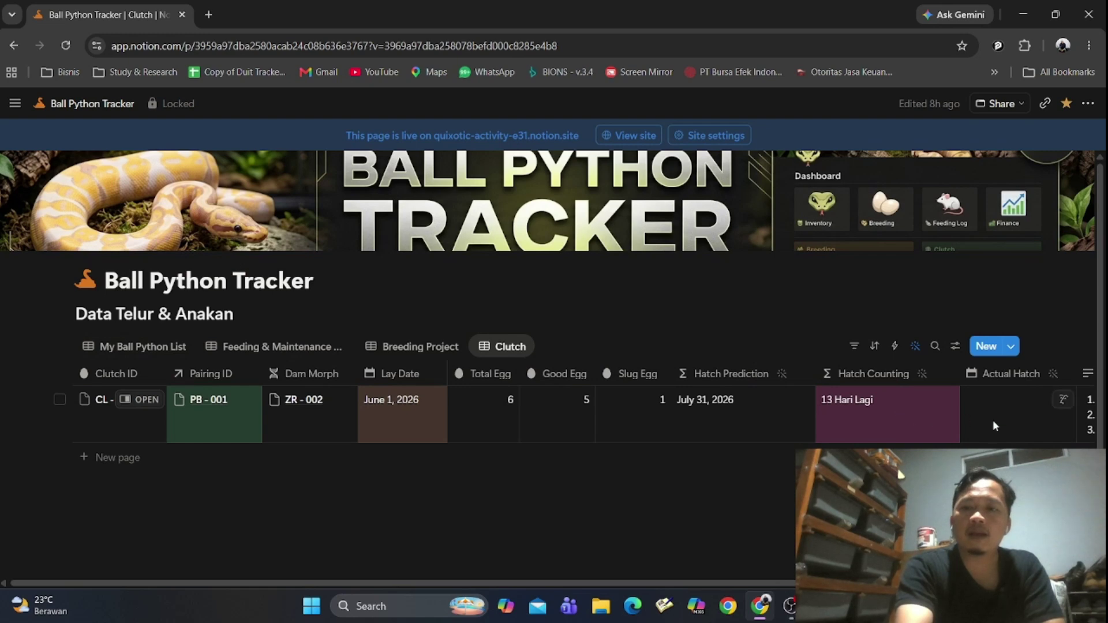
pyautogui.hscroll(5, 992, 420)
pyautogui.hscroll(-5, 992, 425)
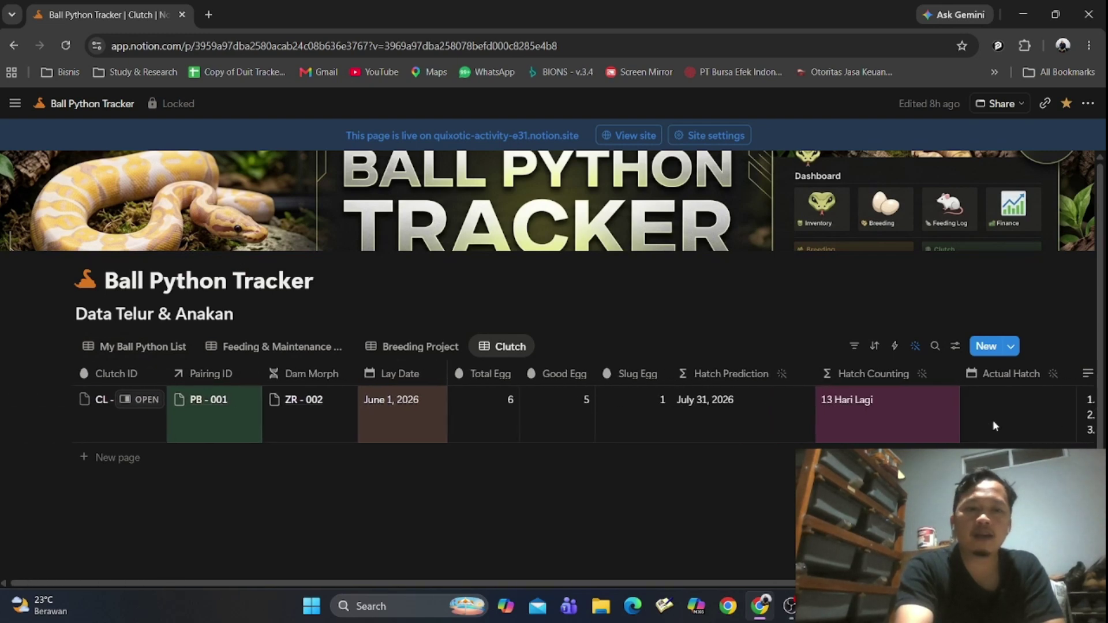
# Step: Add a new snake record to My Ball Python List with the ID ZR-006 and the morph Mojave
pyautogui.click(178, 346)
pyautogui.scroll(-2, 146, 482)
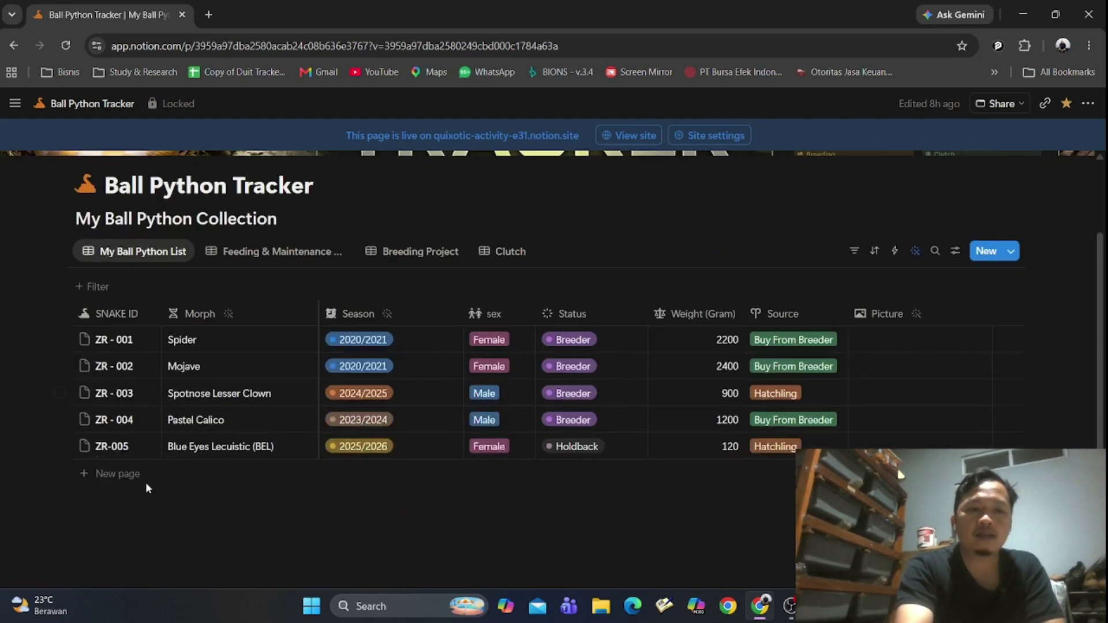
pyautogui.click(117, 483)
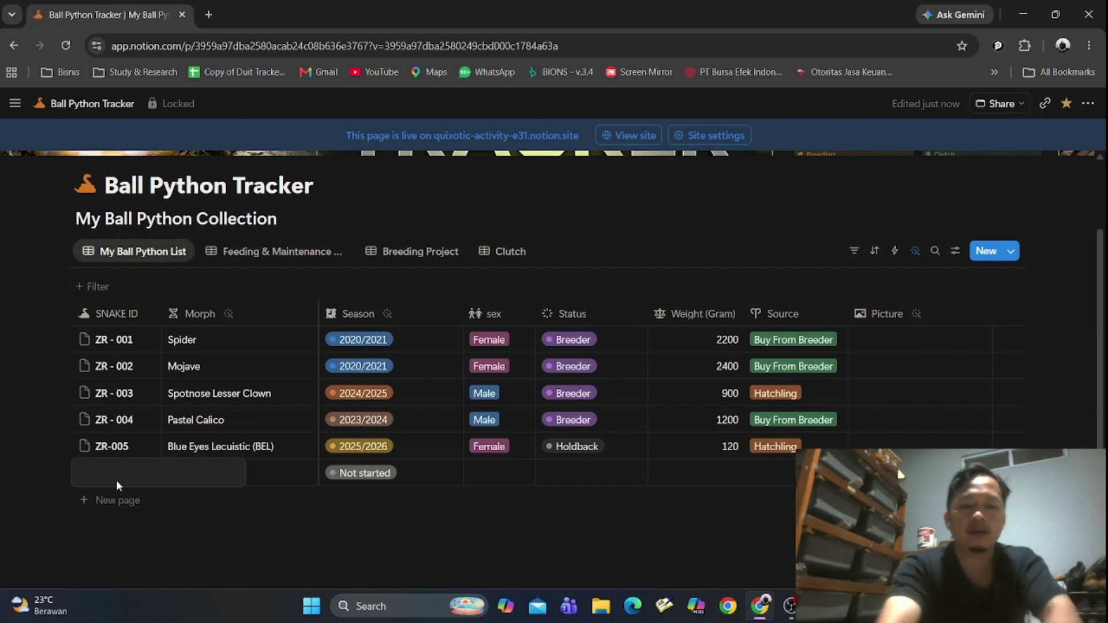
pyautogui.write('ZR')
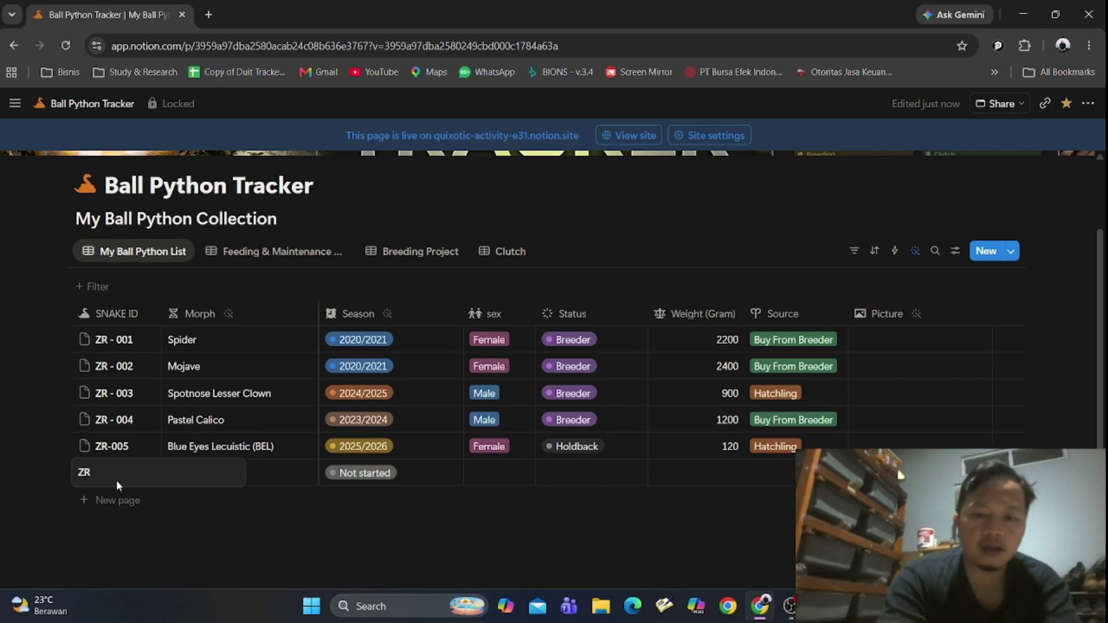
pyautogui.write('-006')
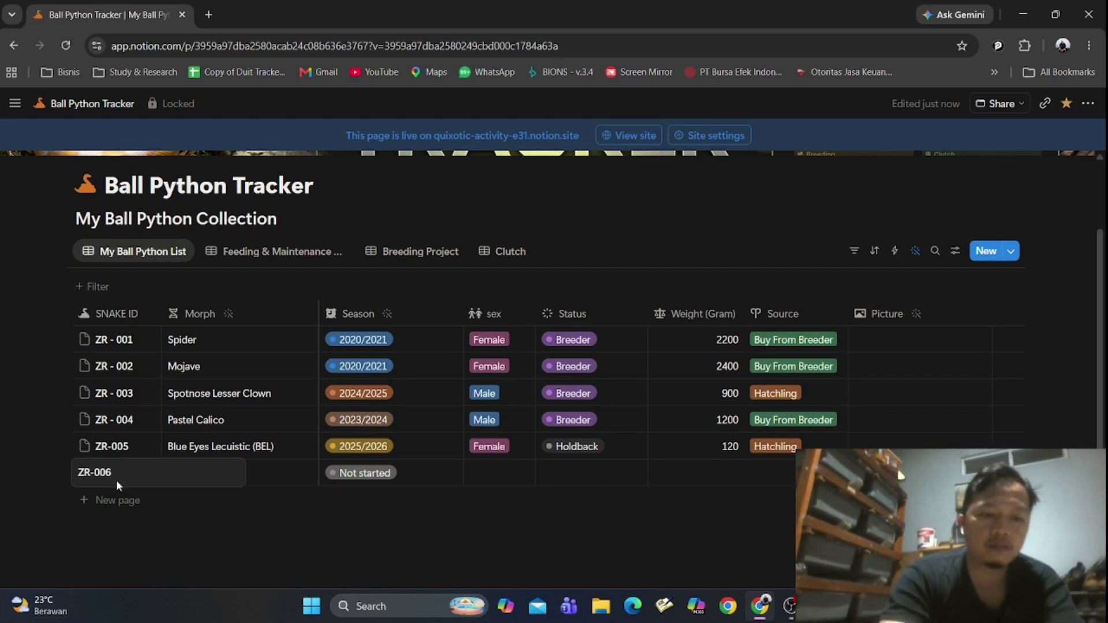
pyautogui.press('Tab')
pyautogui.write('Mojave')
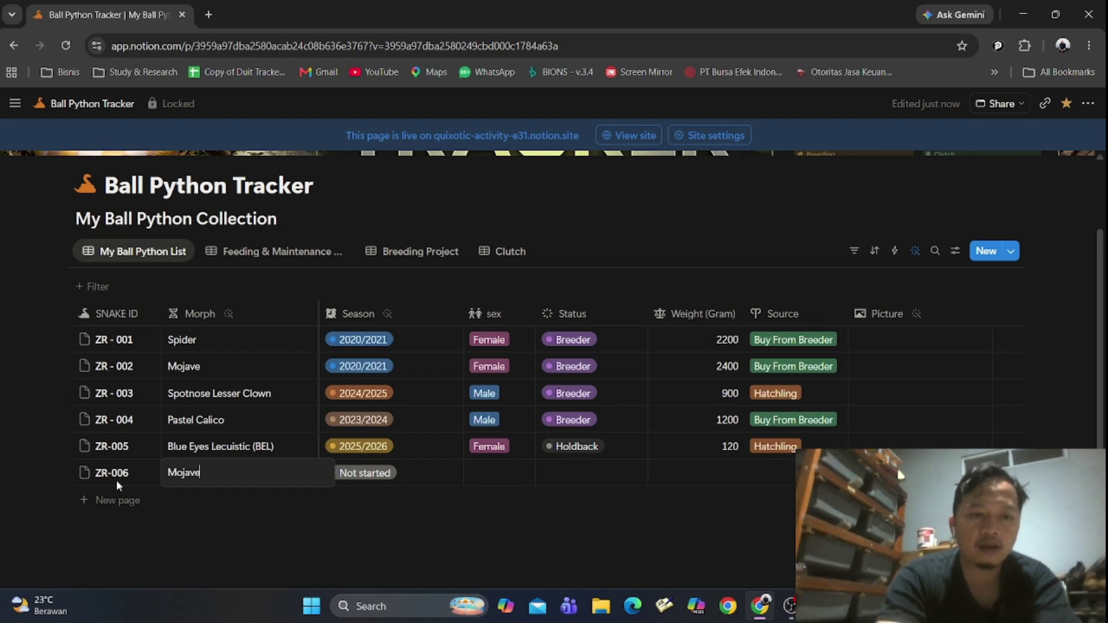
pyautogui.press('Tab')
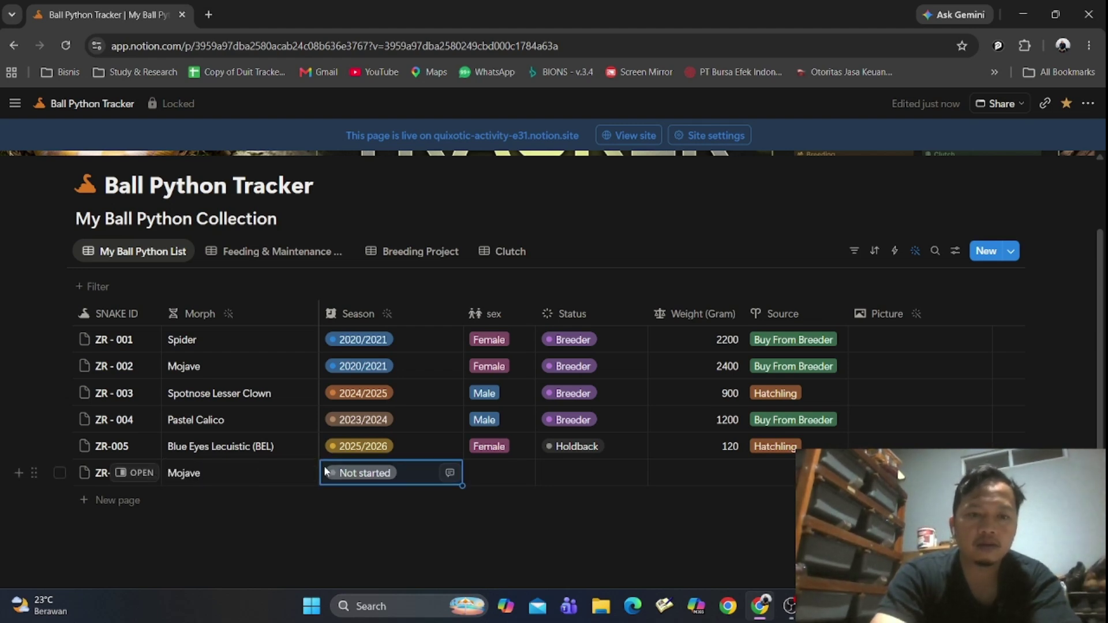
# Step: Set snake ZR-006's season to 2025/2026, its sex to Male and its status to For Sale
pyautogui.click(365, 469)
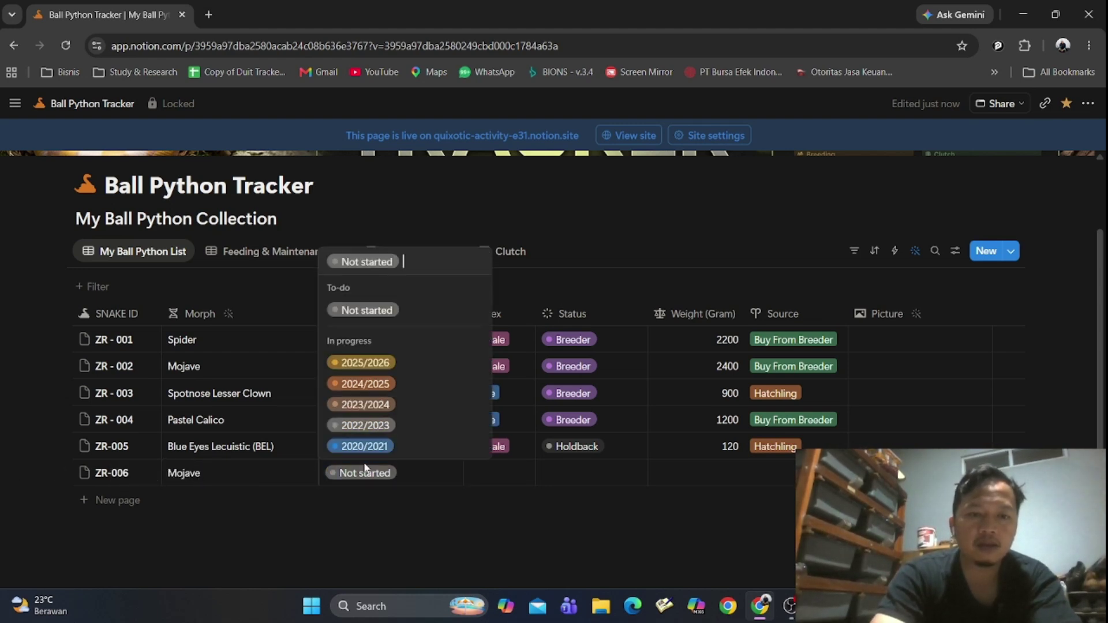
pyautogui.click(390, 362)
pyautogui.click(512, 472)
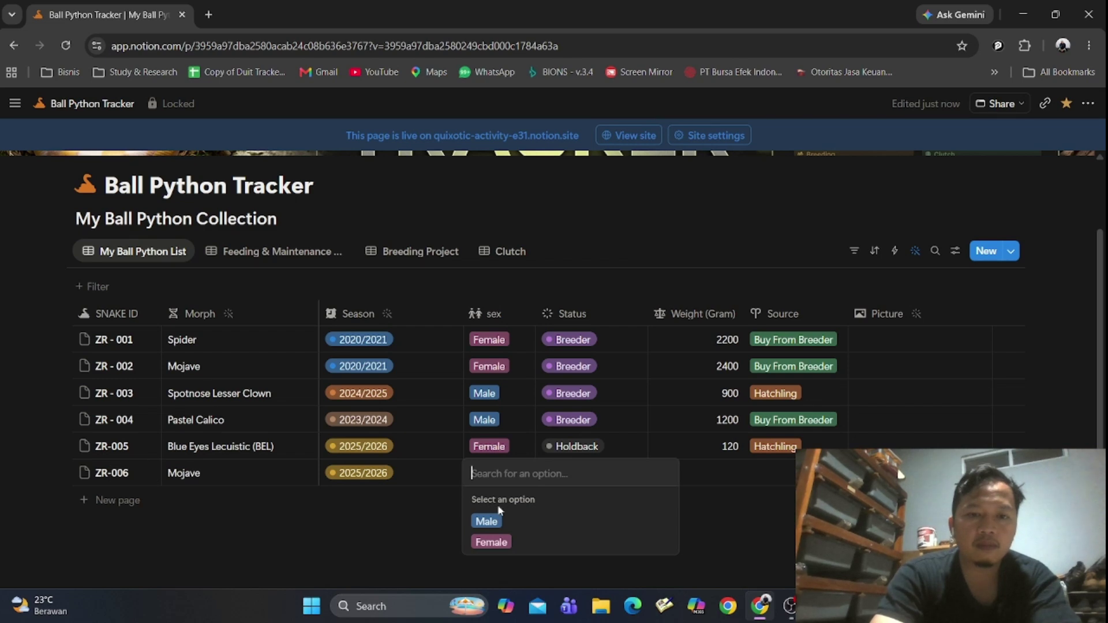
pyautogui.click(488, 519)
pyautogui.click(587, 476)
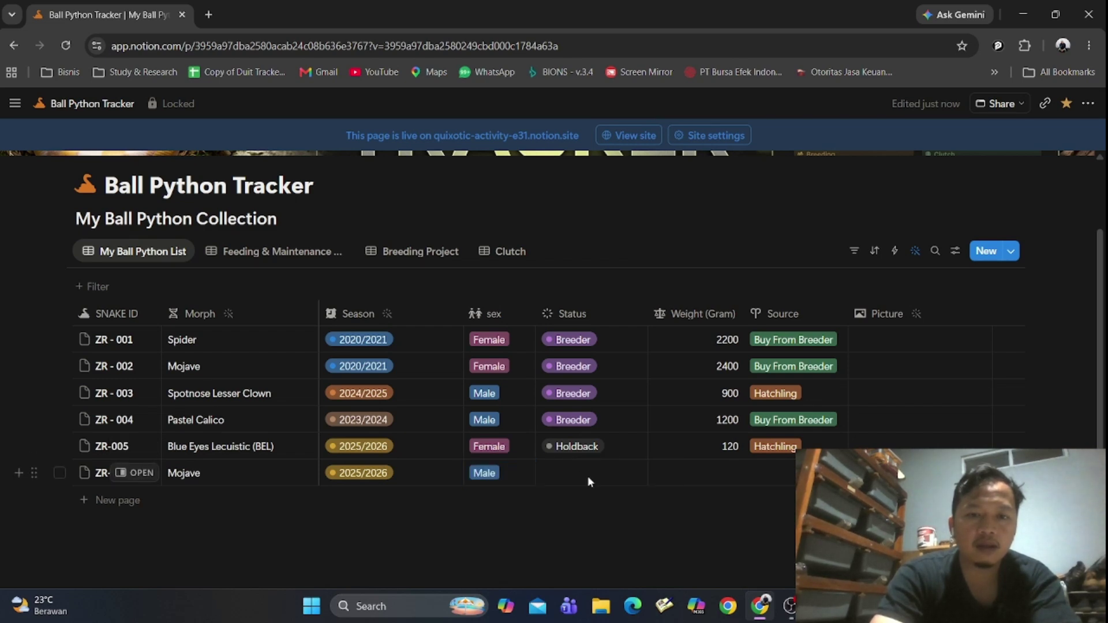
pyautogui.click(575, 404)
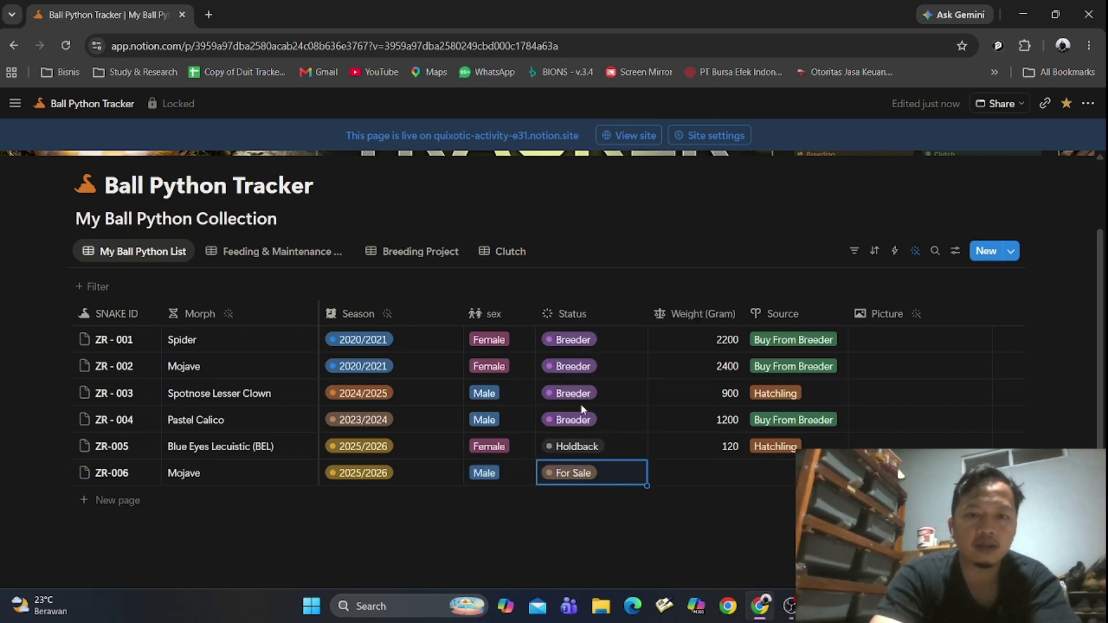
# Step: Enter a weight of 120 grams for snake ZR-006 and set its source to Hatchling
pyautogui.click(711, 487)
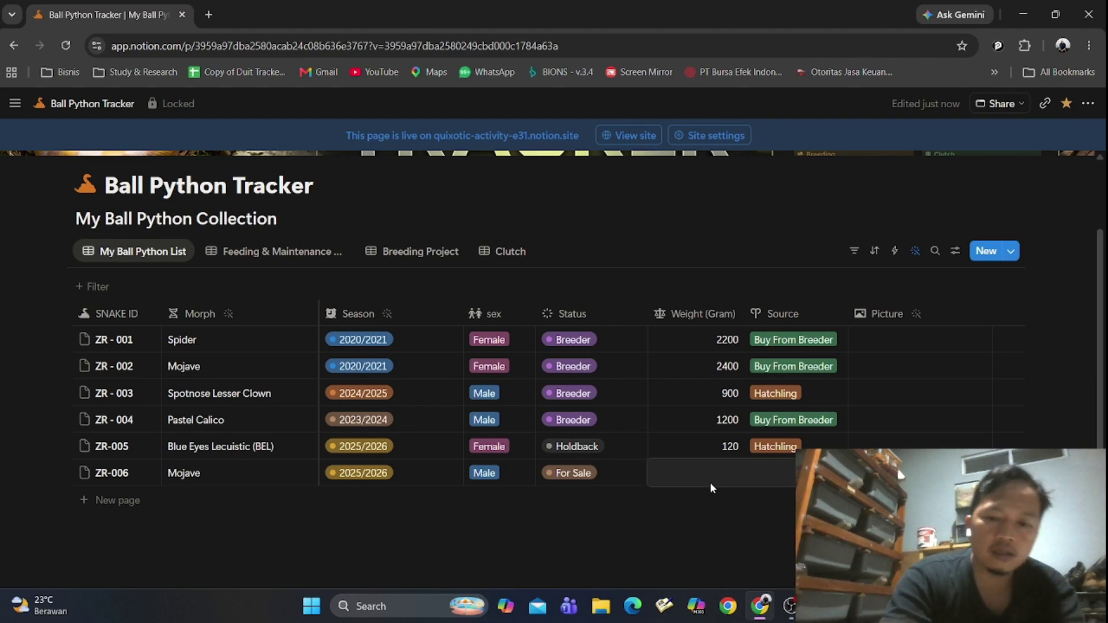
pyautogui.write('120')
pyautogui.press('Return')
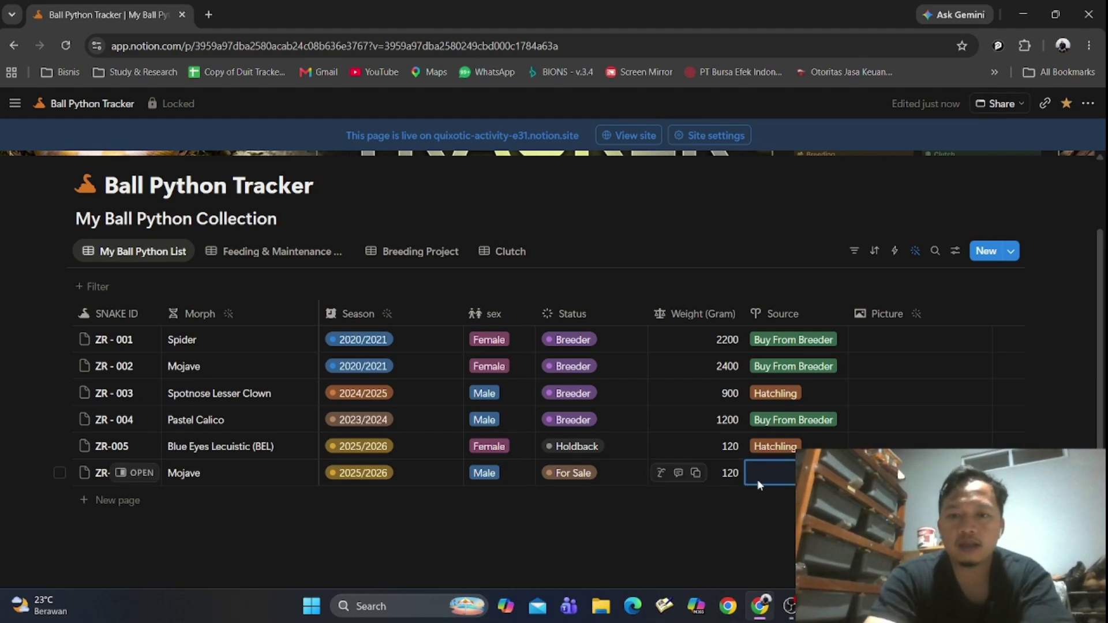
pyautogui.click(777, 477)
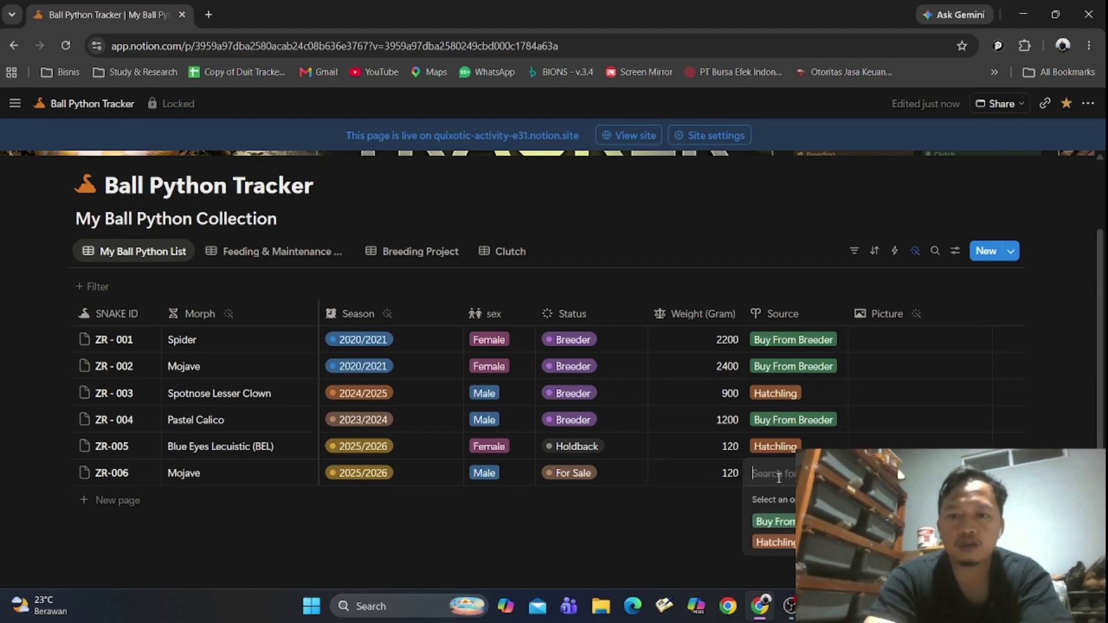
pyautogui.click(789, 537)
pyautogui.click(791, 539)
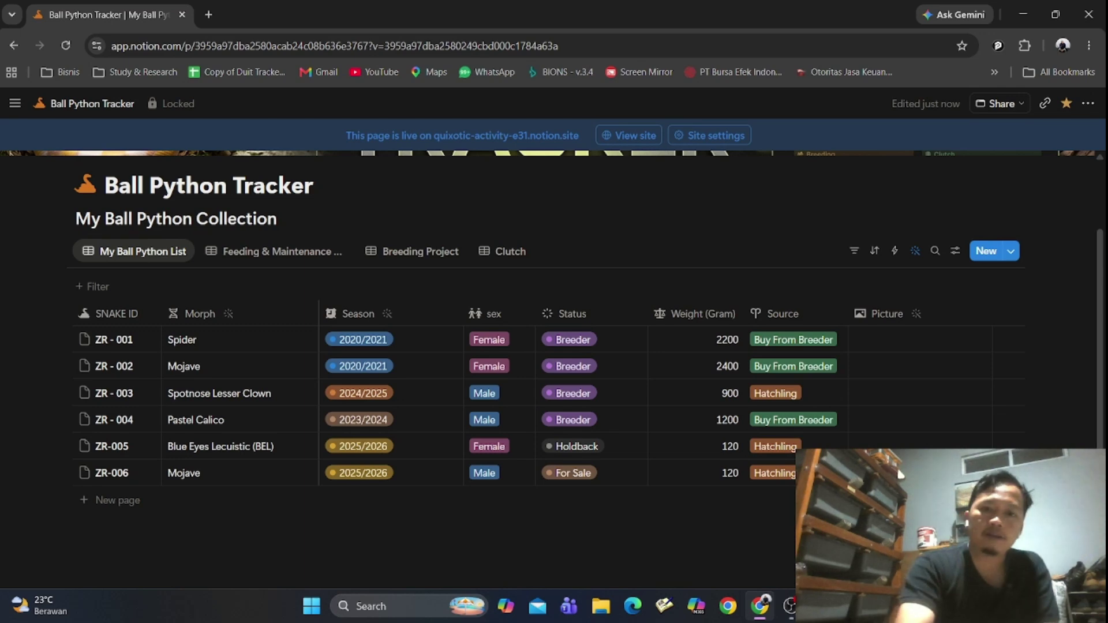
pyautogui.scroll(2, 552, 352)
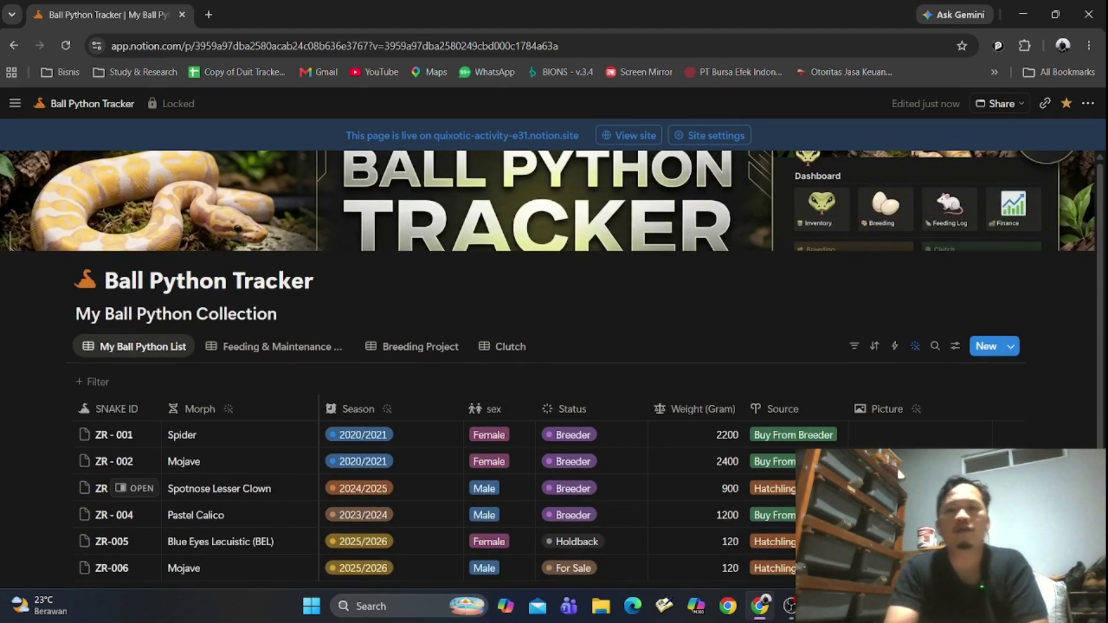